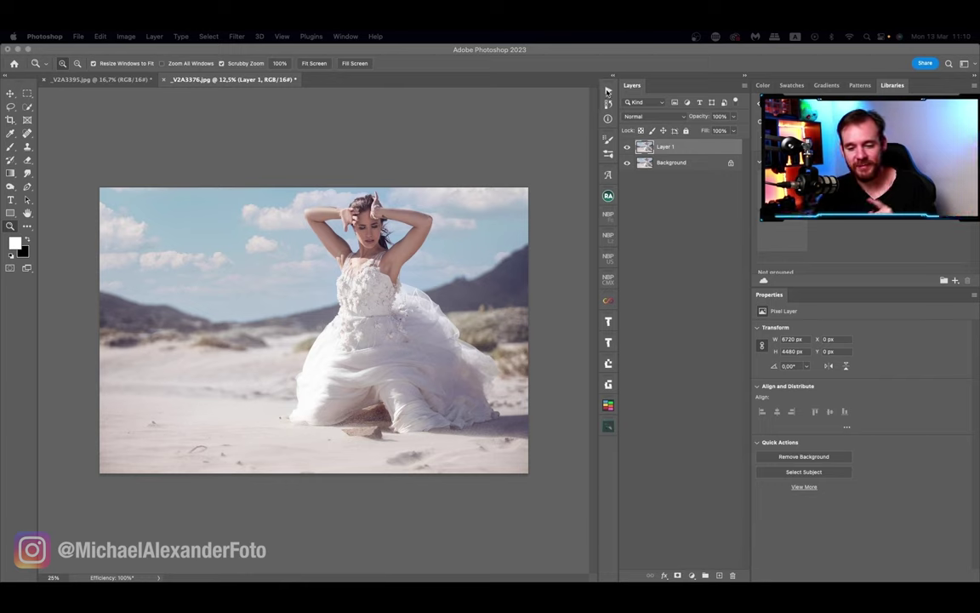
Step: Run the NBP Skin Control Stack Pro action to build its group above Layer 1
left_click(608, 90)
left_click(608, 91)
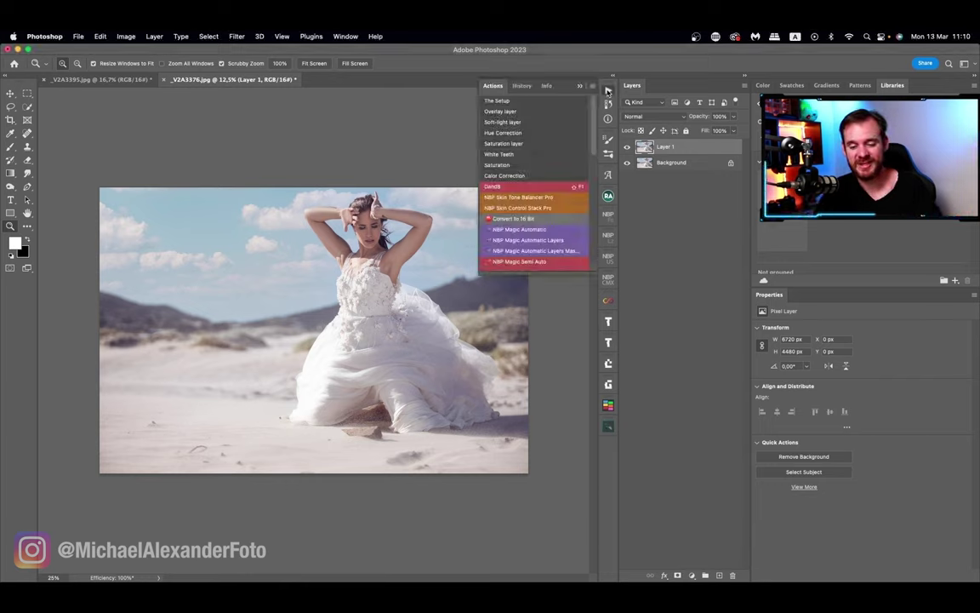
left_click(535, 209)
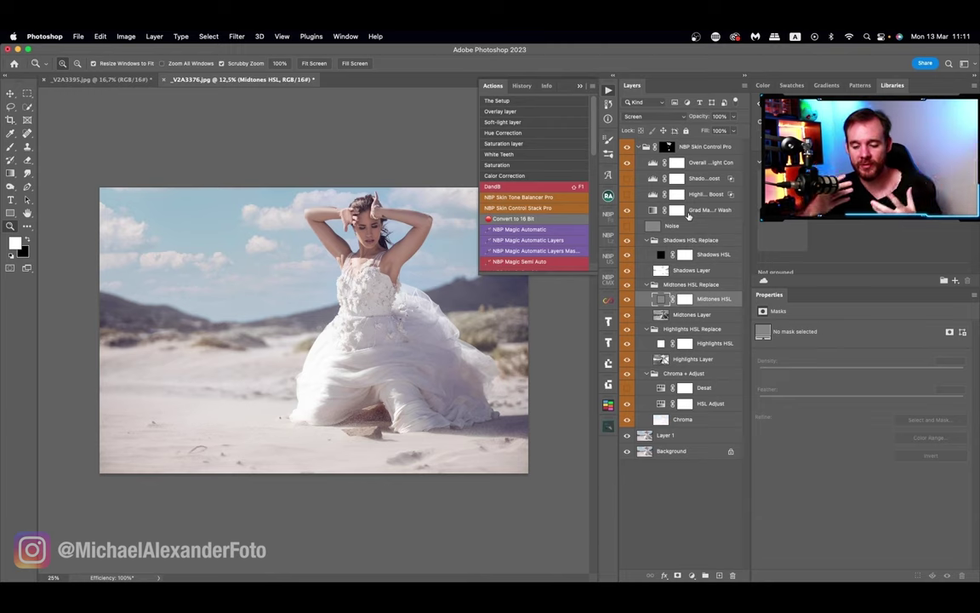
left_click(669, 147)
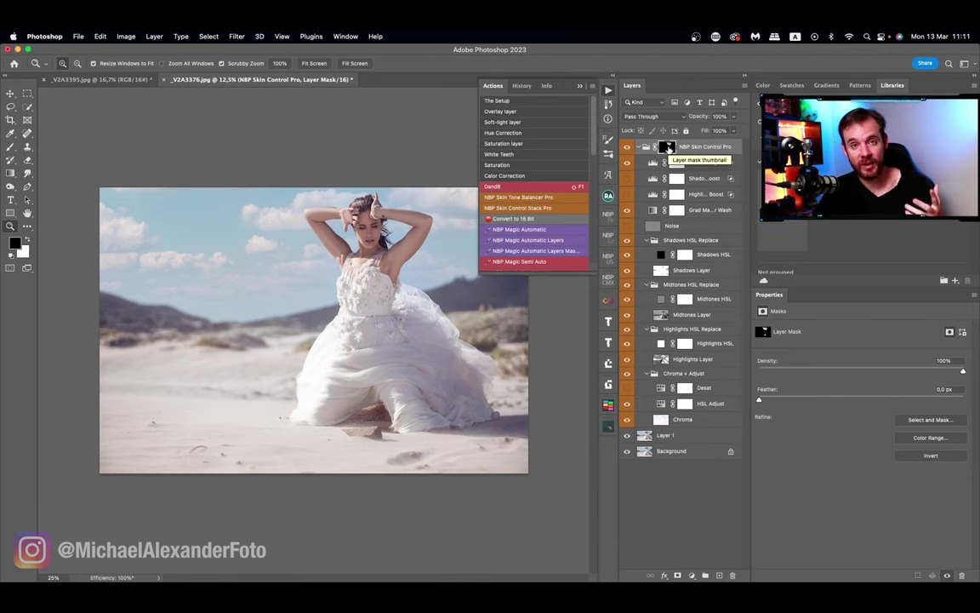
Step: Preview the group's layer mask, delete it, and collapse the Actions panel
left_click(669, 147, "alt")
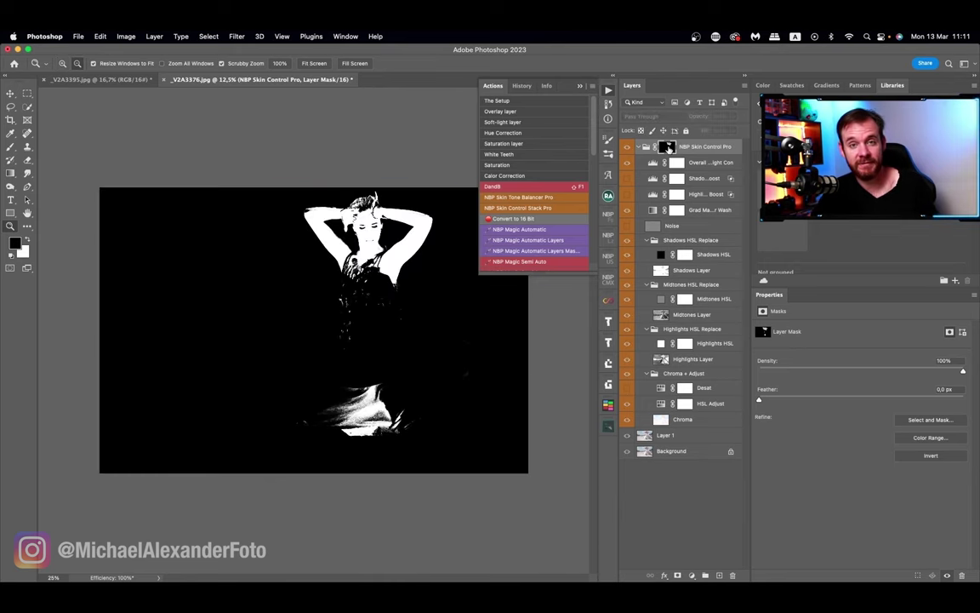
left_click(669, 147, "alt")
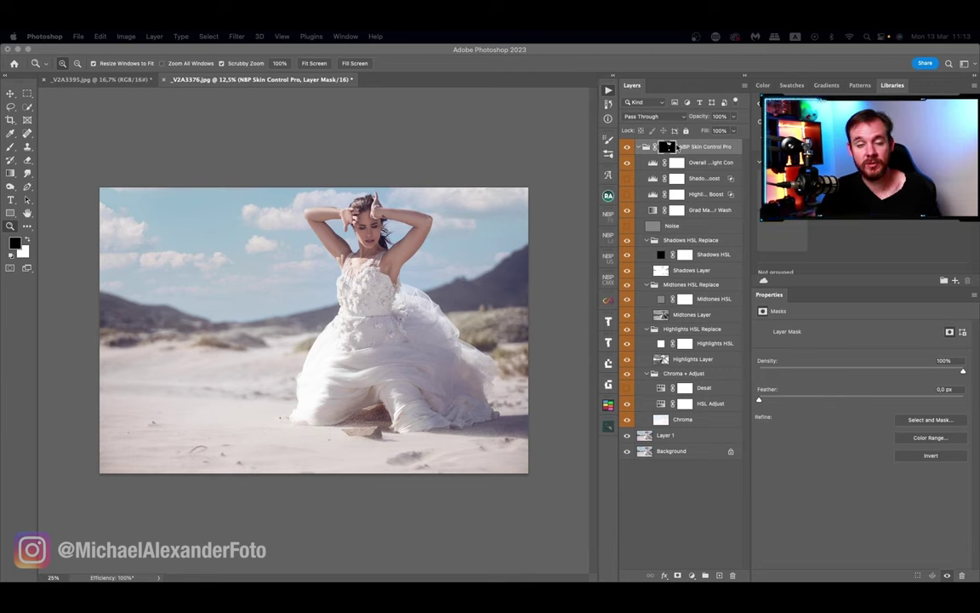
key("alt+F9")
left_click(669, 146)
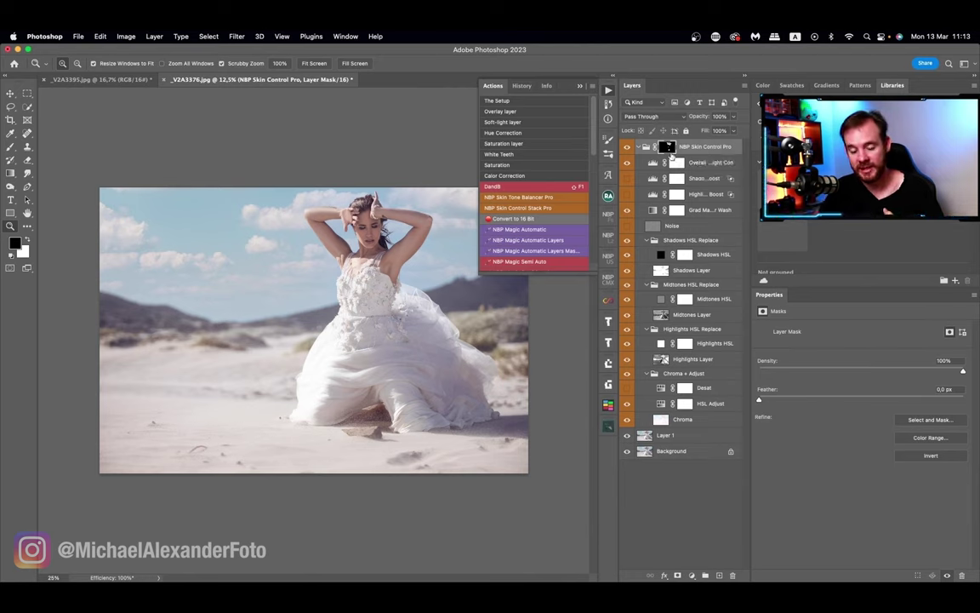
left_click_drag(670, 153, 732, 574)
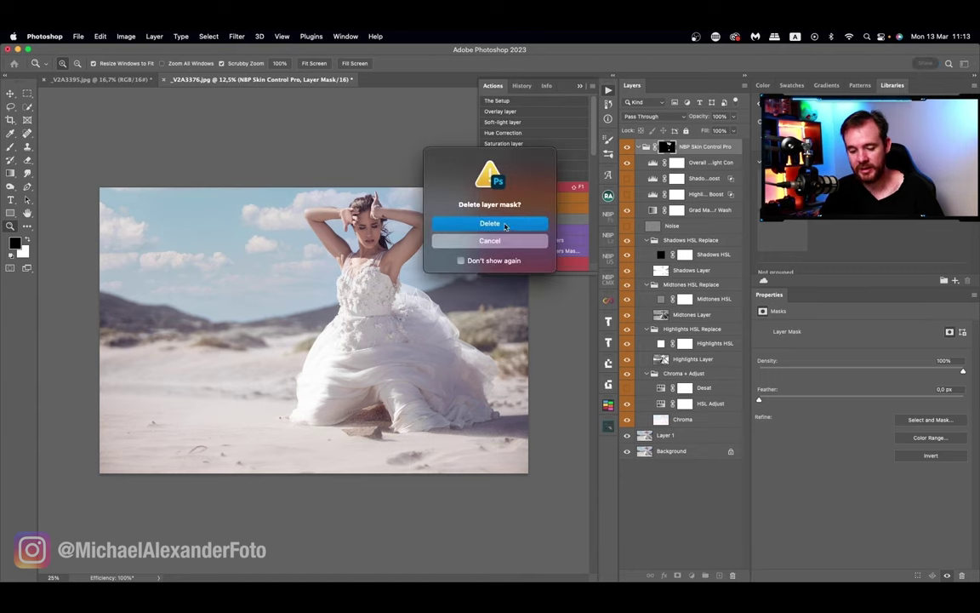
left_click(505, 225)
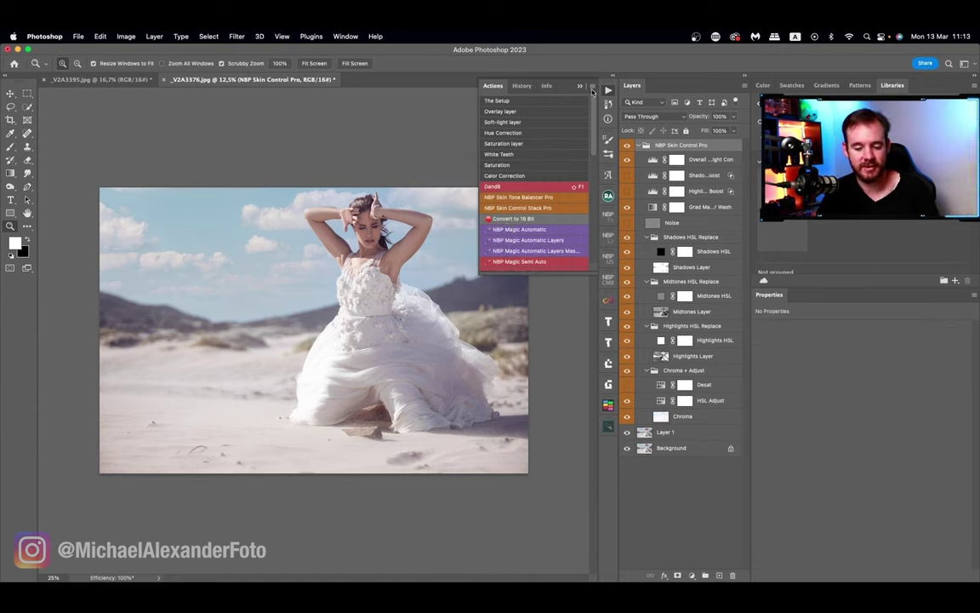
left_click(581, 87)
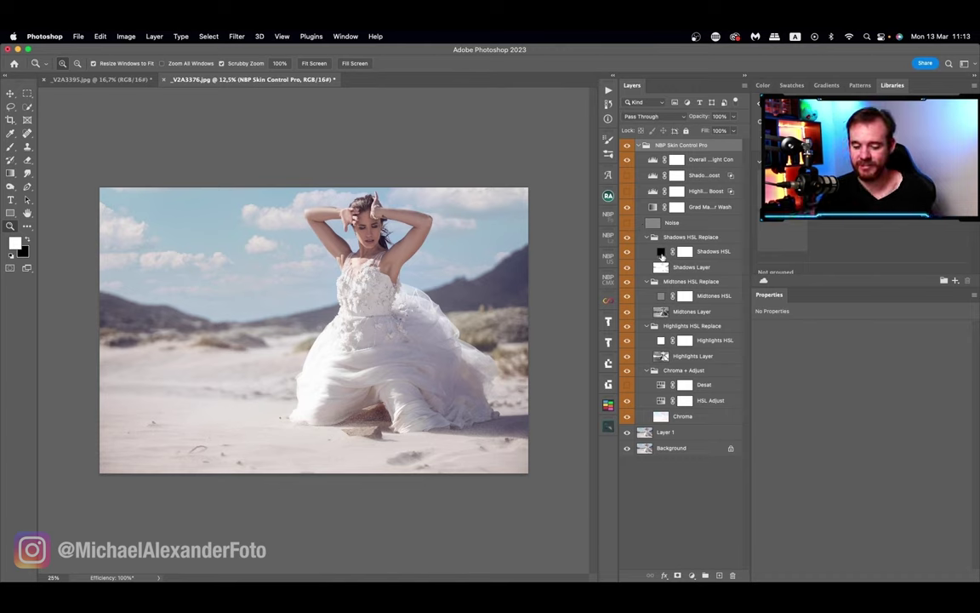
Step: Edit the Shadows HSL fill colour and set its hue to 344, a pinkish red
double_click(662, 253)
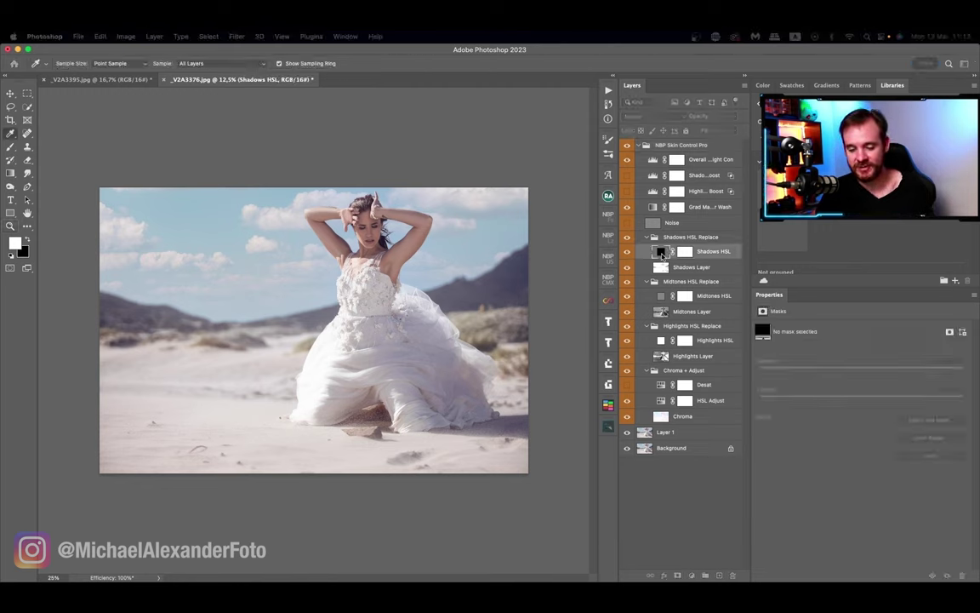
left_click_drag(707, 176, 781, 342)
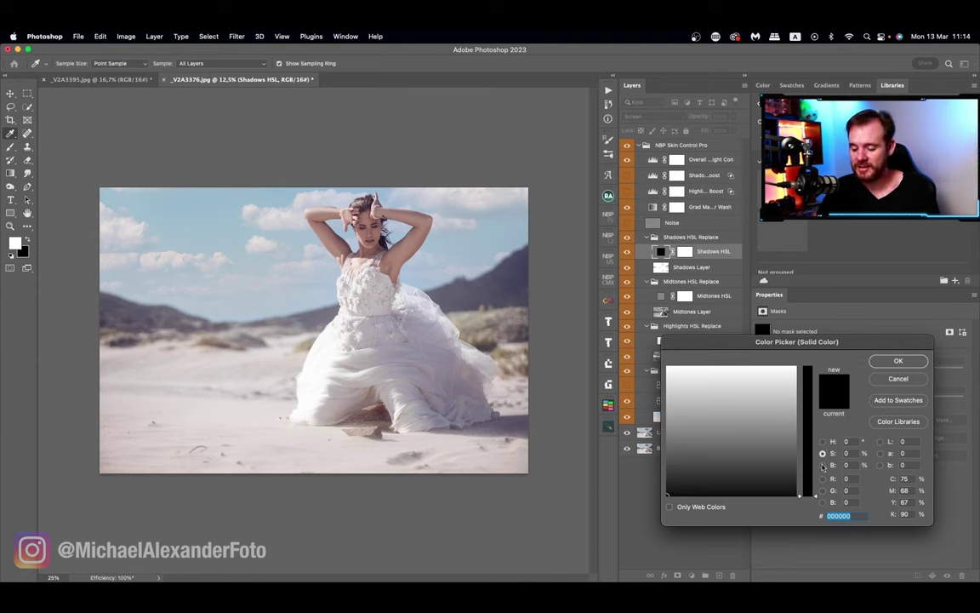
left_click(823, 464)
left_click(823, 453)
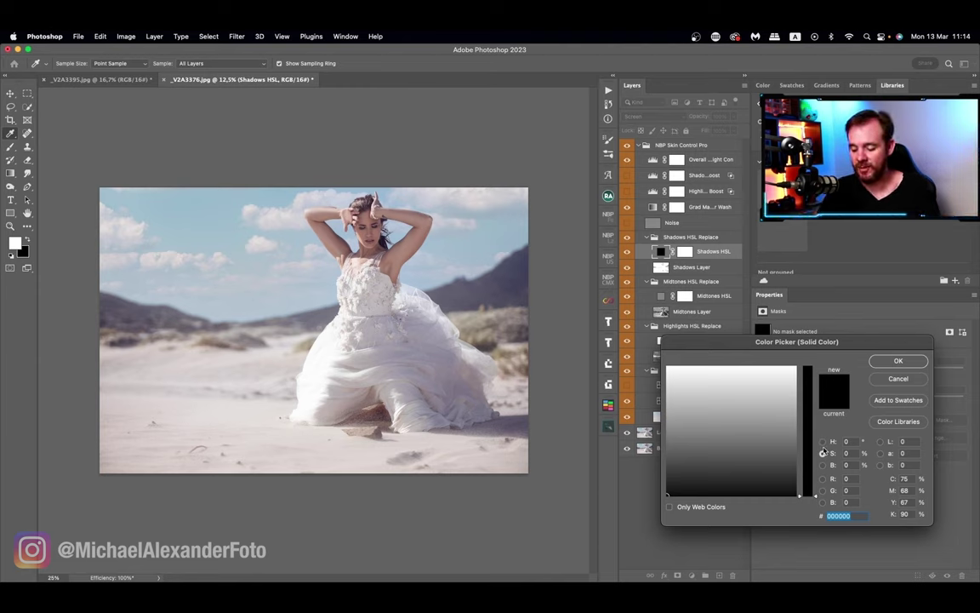
left_click(823, 440)
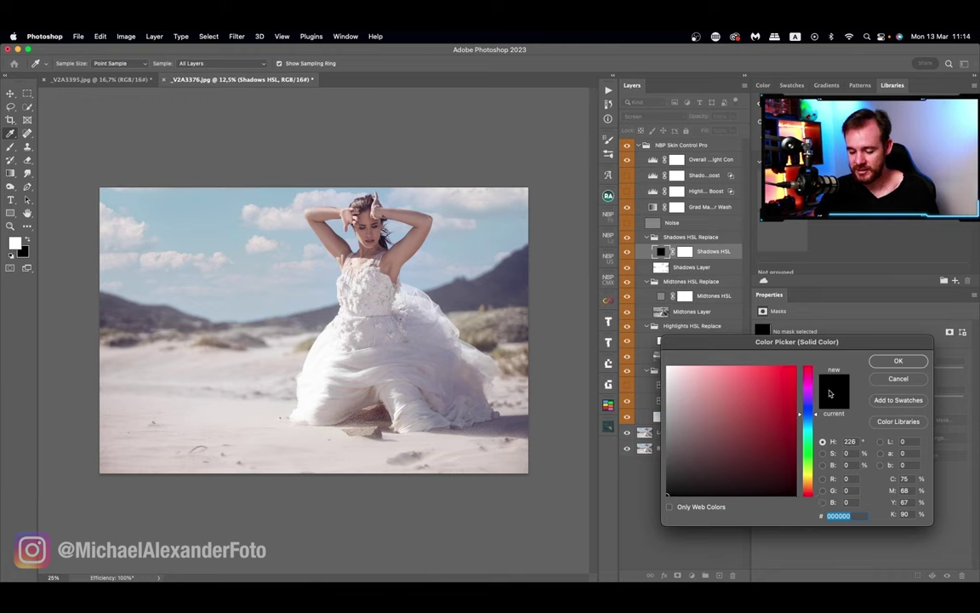
left_click_drag(815, 498, 815, 376)
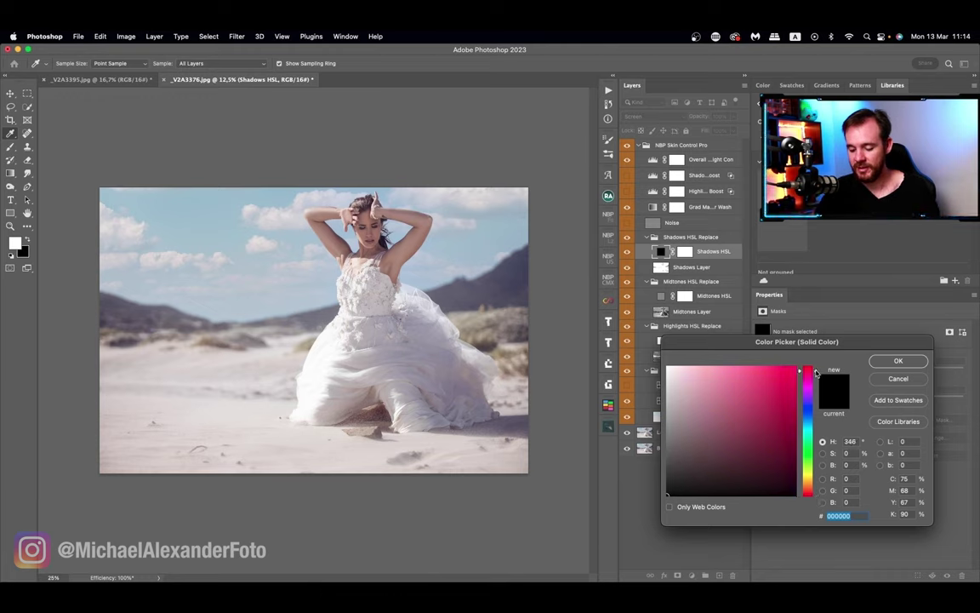
left_click(822, 453)
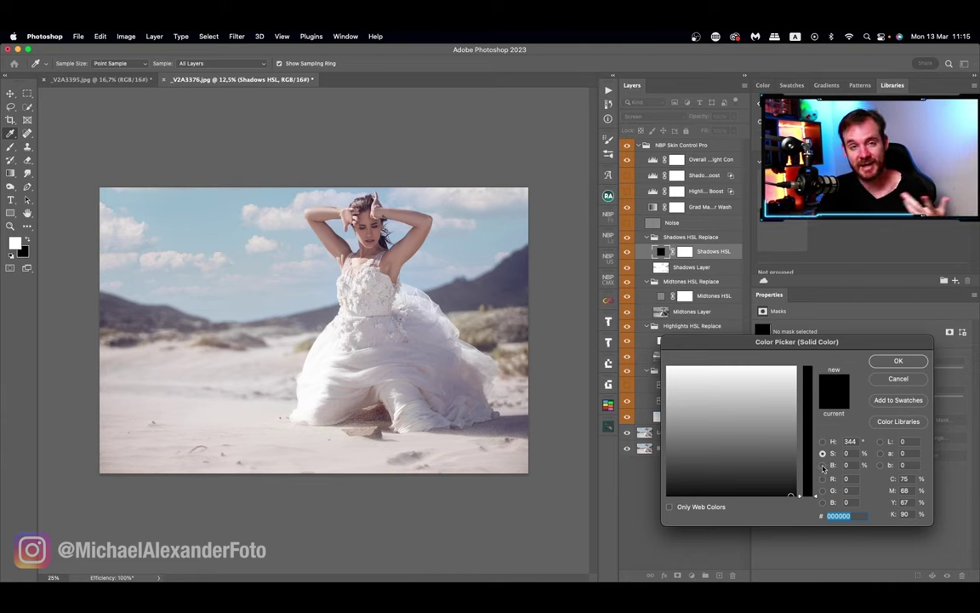
left_click(822, 465)
Step: Tune saturation and brightness to a very dark crimson #2a070d and commit the Shadows colour
left_click(815, 452)
left_click_drag(816, 451, 818, 362)
left_click(823, 453)
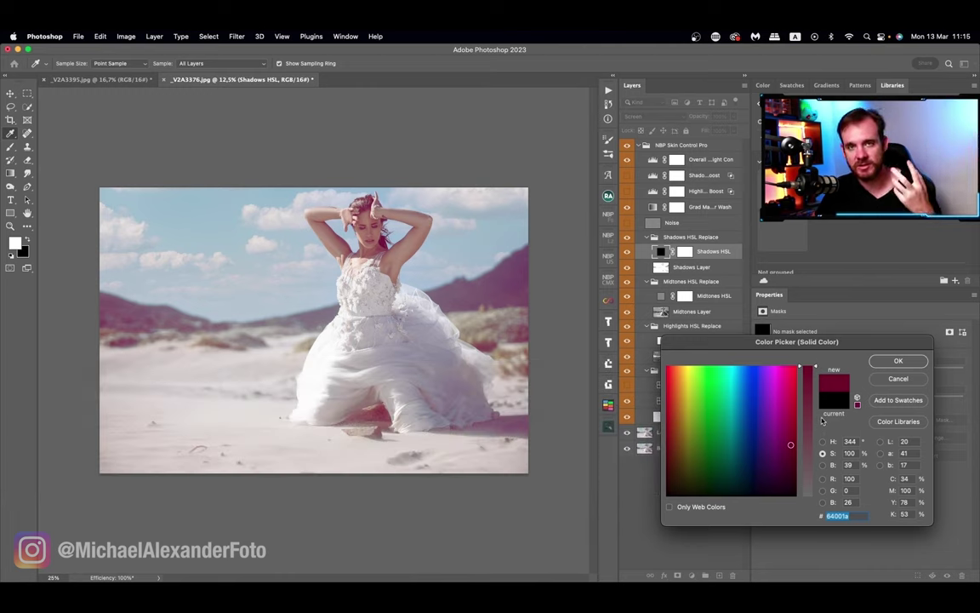
left_click(822, 465)
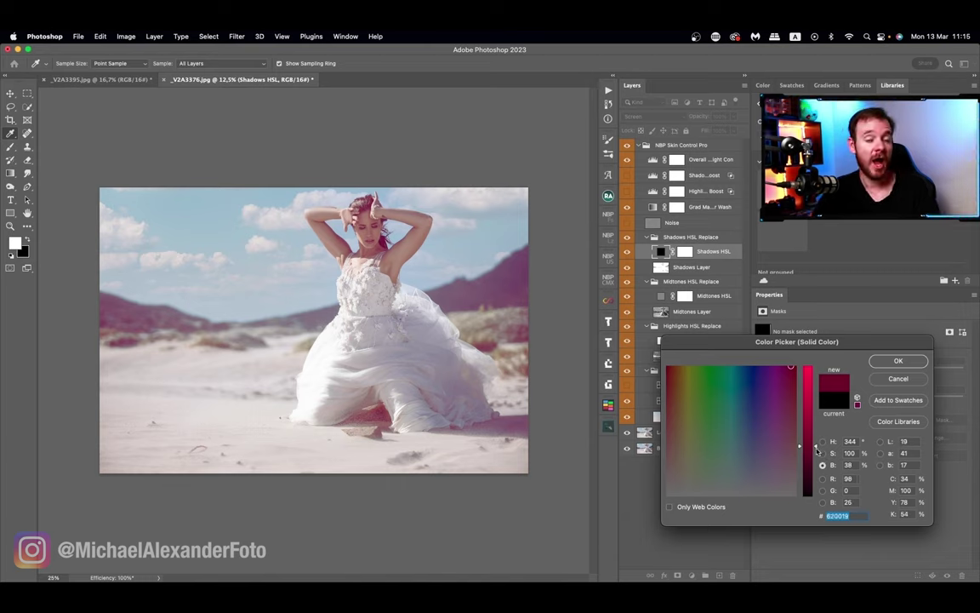
left_click_drag(817, 450, 815, 461)
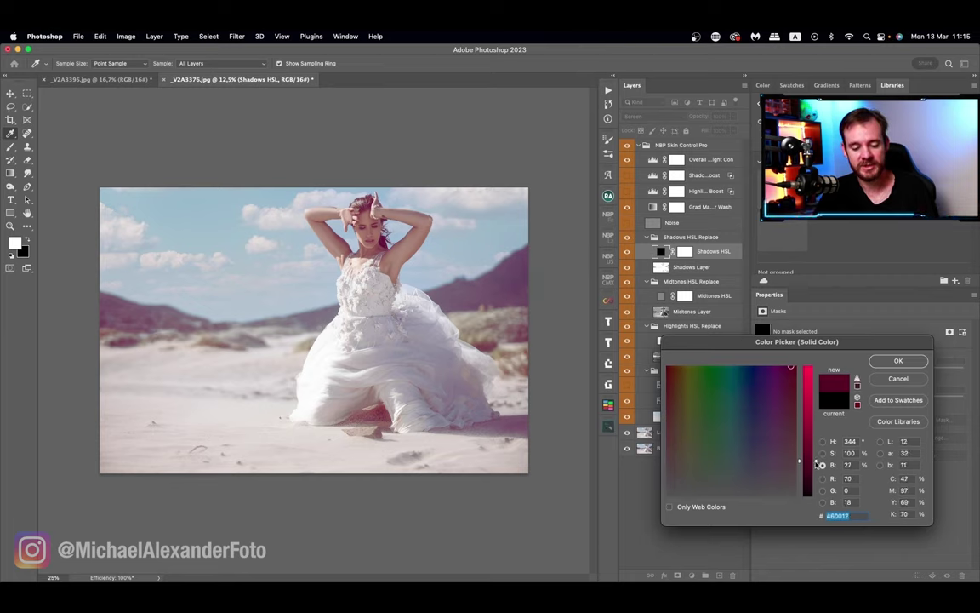
left_click_drag(815, 467, 815, 499)
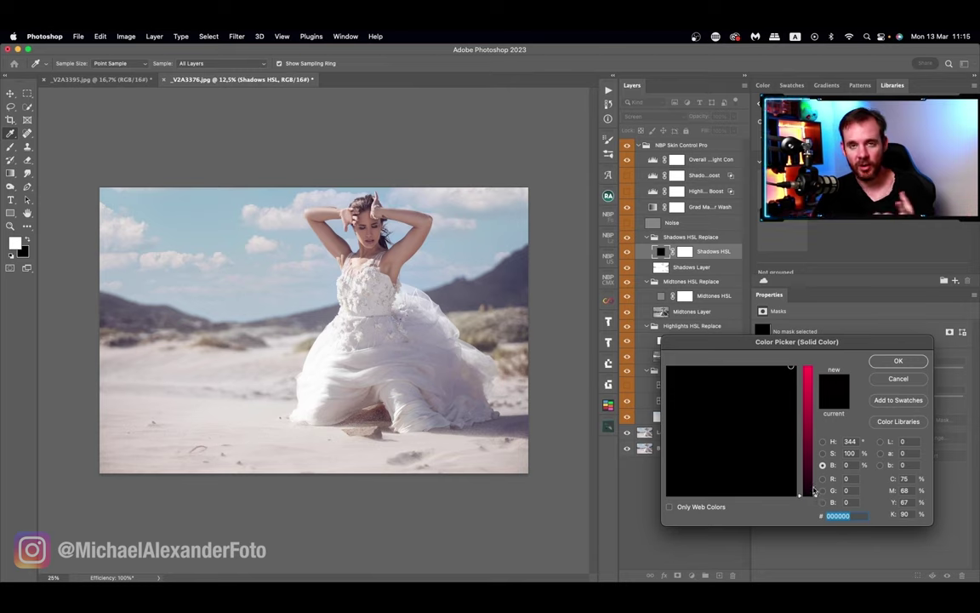
left_click_drag(814, 497, 815, 480)
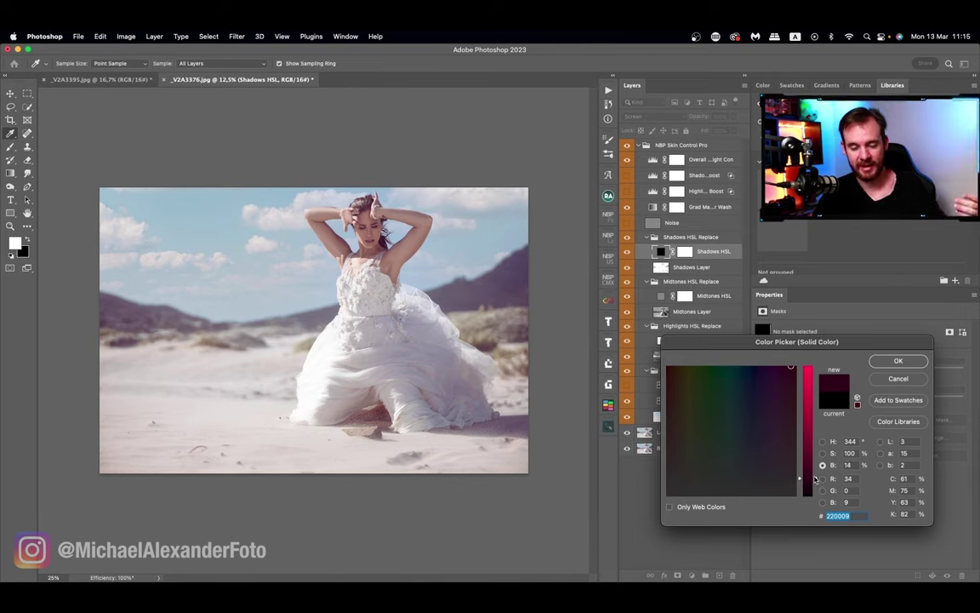
left_click_drag(814, 480, 817, 477)
left_click(822, 452)
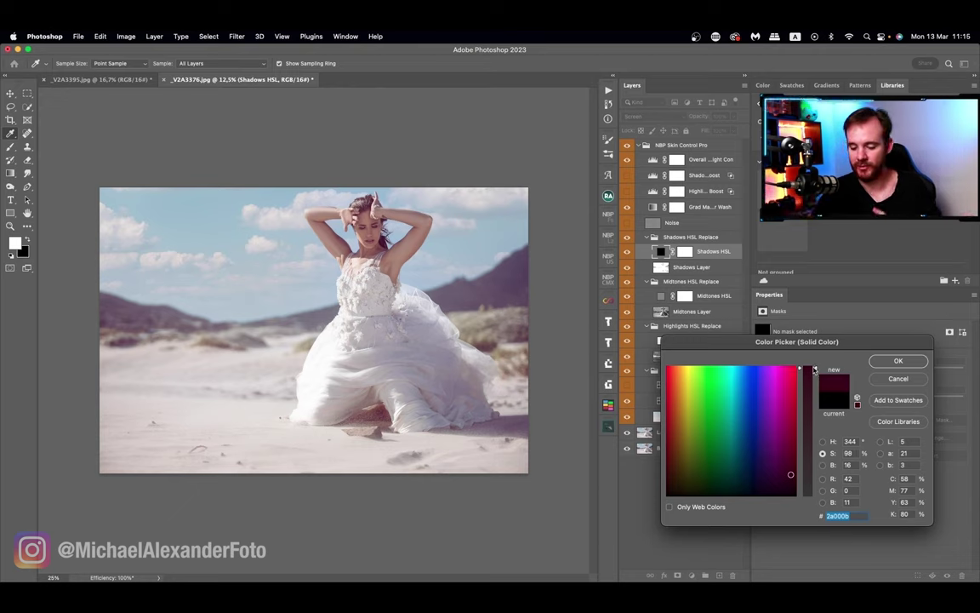
mouse_move(814, 369)
left_mouse_down()
mouse_move(813, 389)
mouse_move(816, 370)
left_mouse_up()
left_click(822, 441)
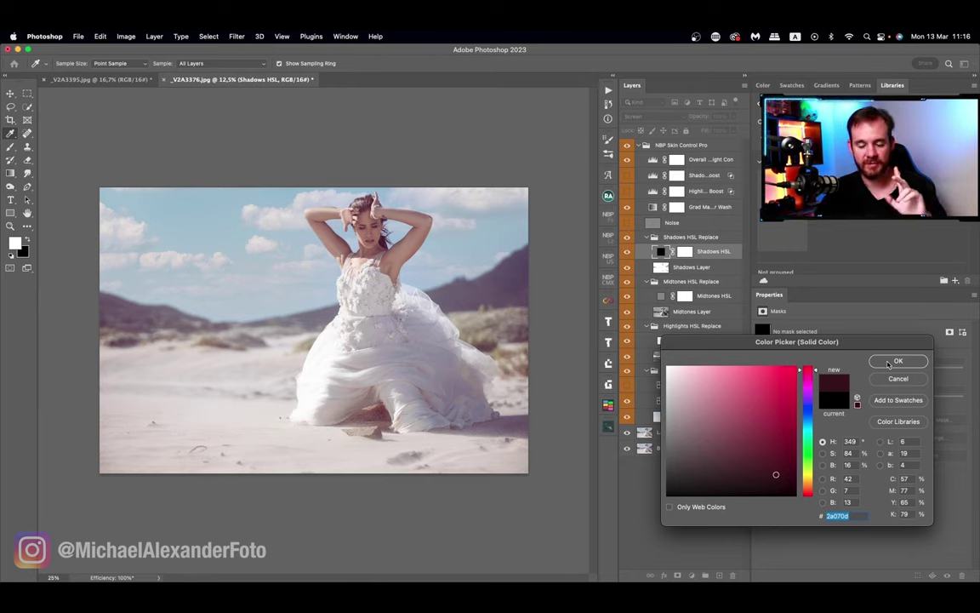
left_click(898, 361)
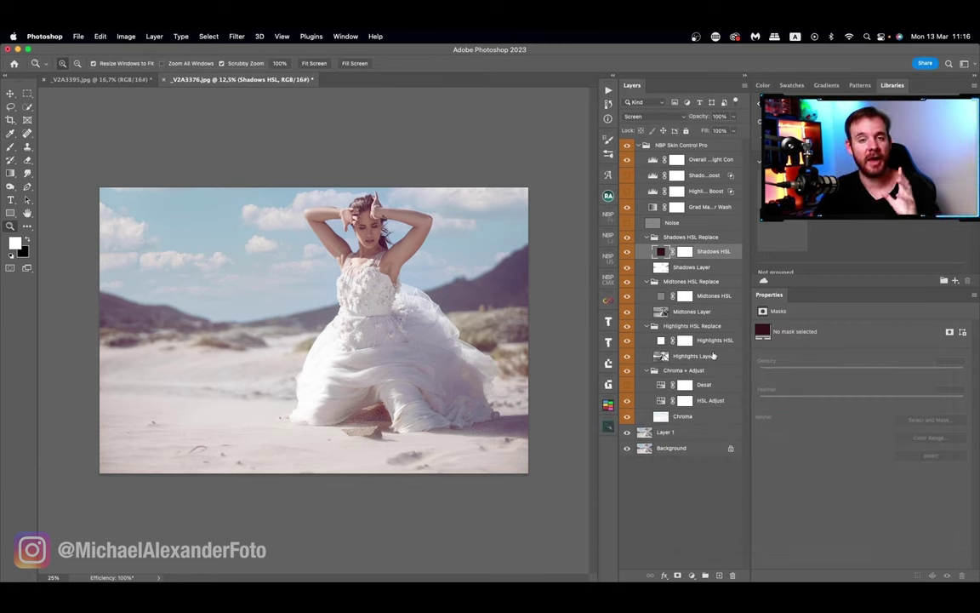
Step: Edit the Midtones HSL fill colour, shifting its hue toward orange with some saturation
left_click(662, 297)
double_click(661, 296)
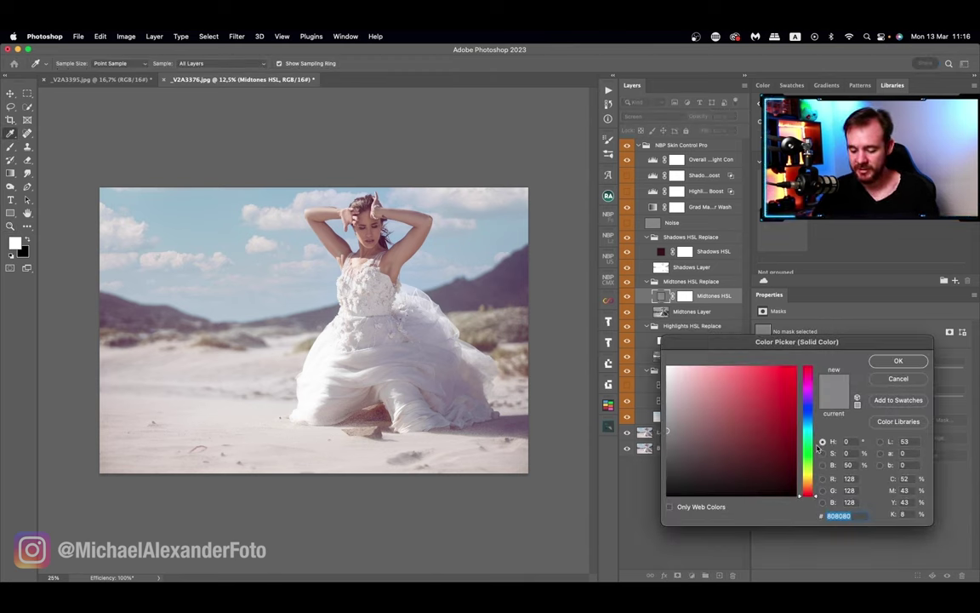
left_click(815, 491)
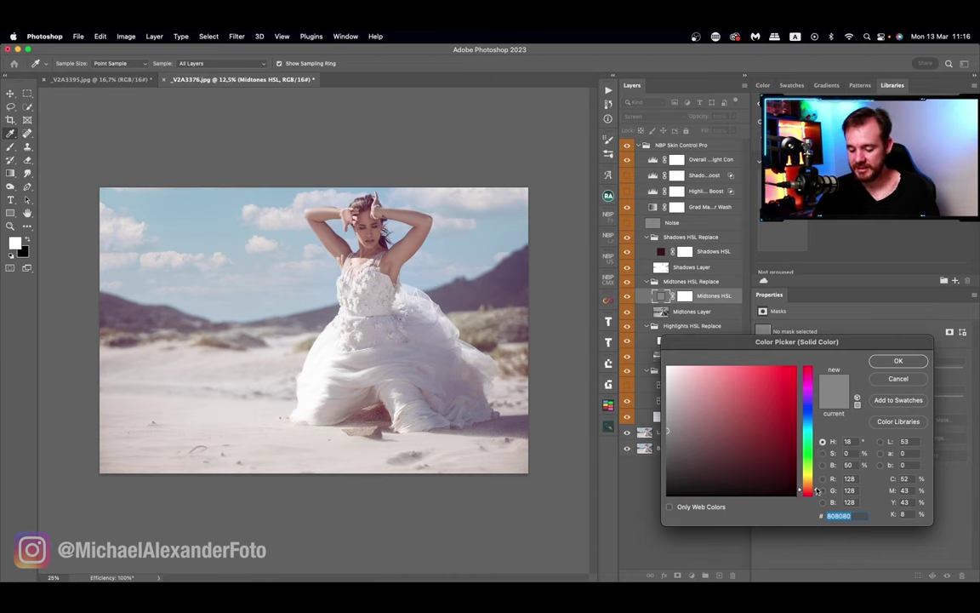
left_click(816, 490)
left_click(822, 452)
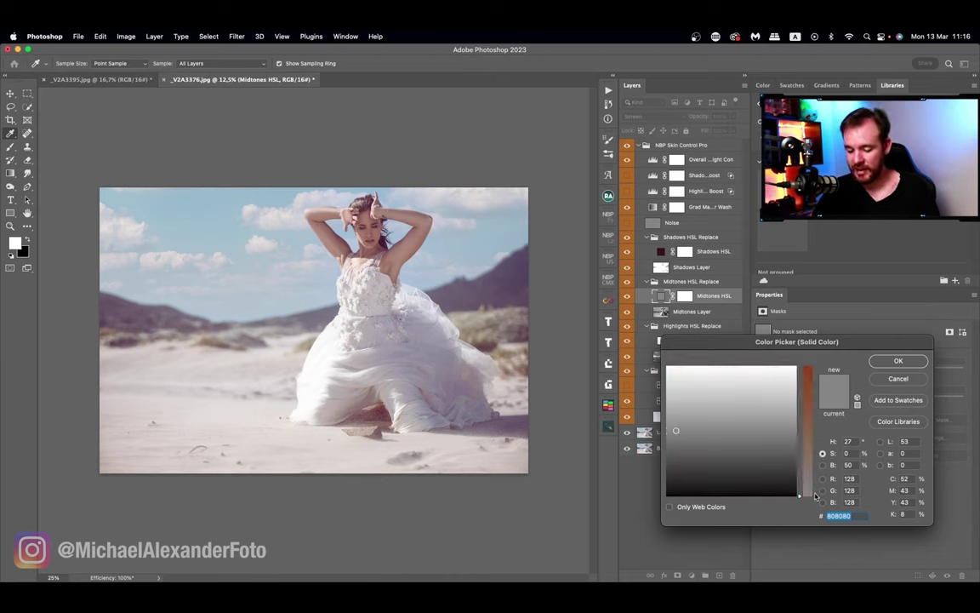
left_click_drag(816, 496, 817, 466)
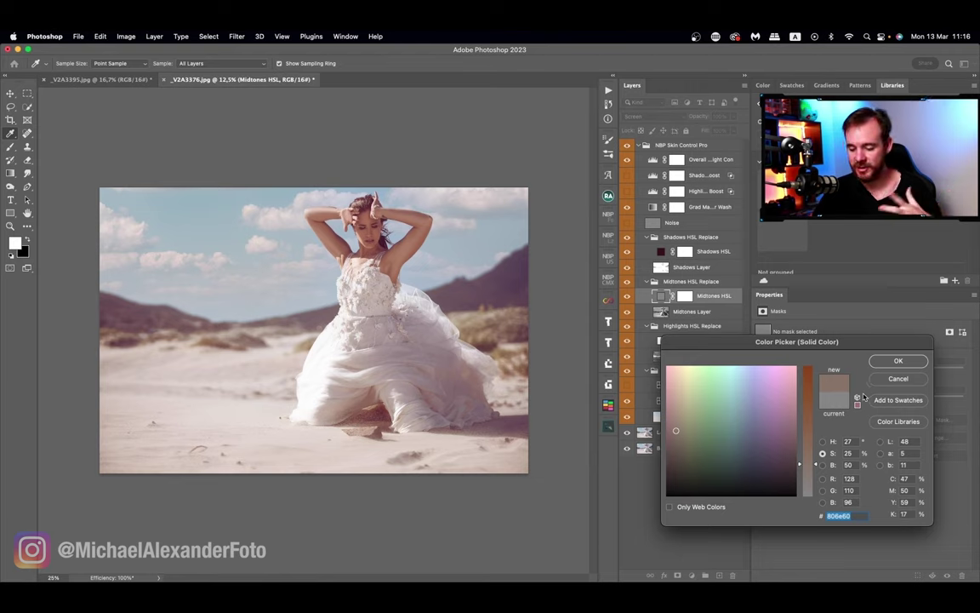
Step: Set the midtone colour's brightness to 50 and fine-tune its hue to 25
left_click(822, 465)
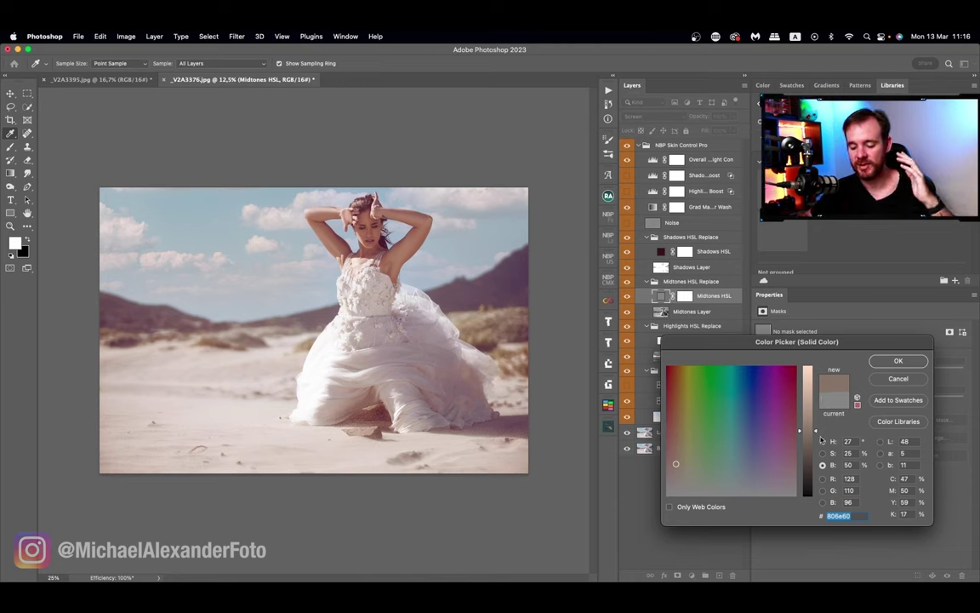
left_click(805, 464)
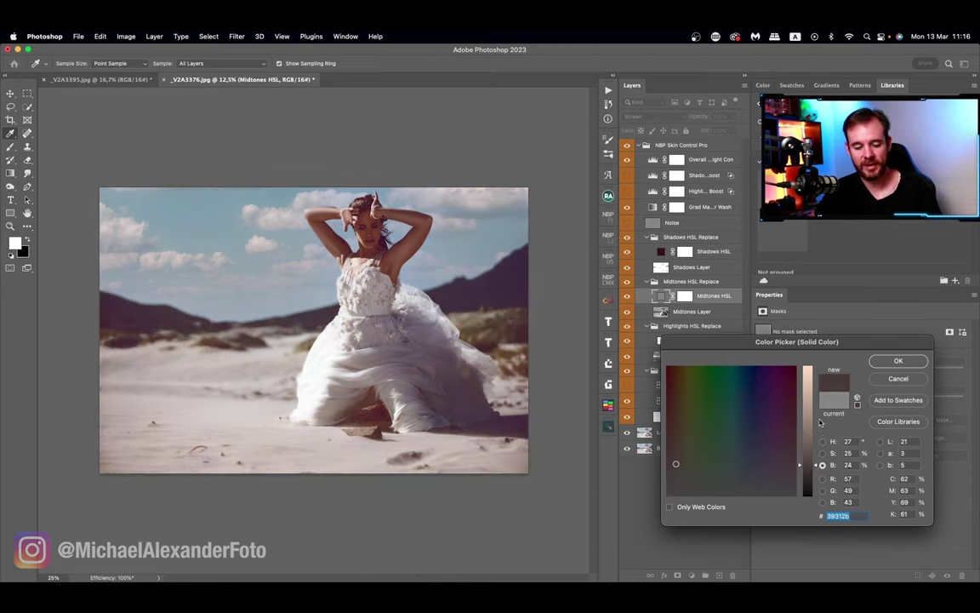
mouse_move(819, 422)
left_mouse_down()
mouse_move(817, 375)
mouse_move(817, 418)
left_mouse_up()
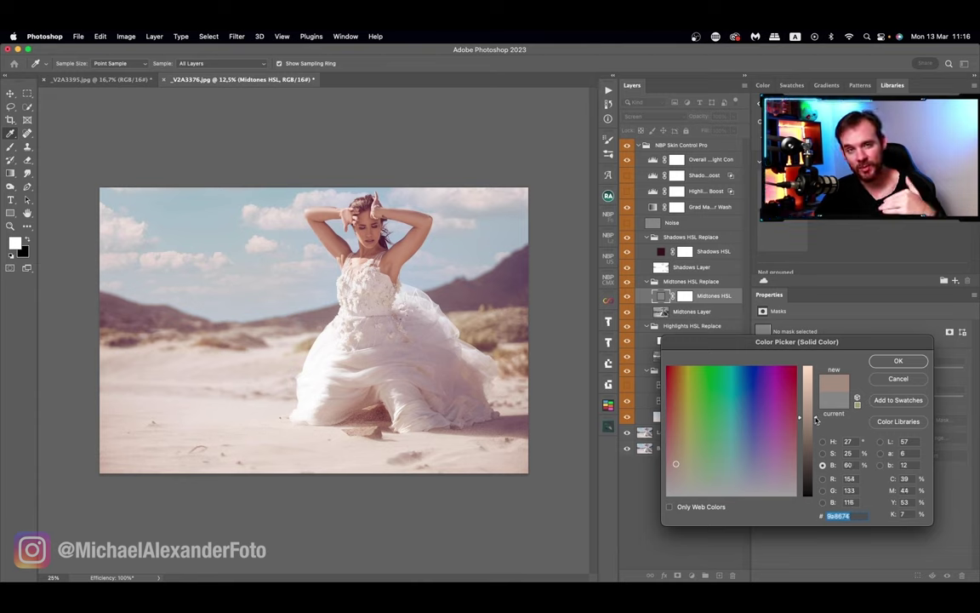
mouse_move(815, 420)
left_mouse_down()
mouse_move(817, 375)
mouse_move(811, 430)
left_mouse_up()
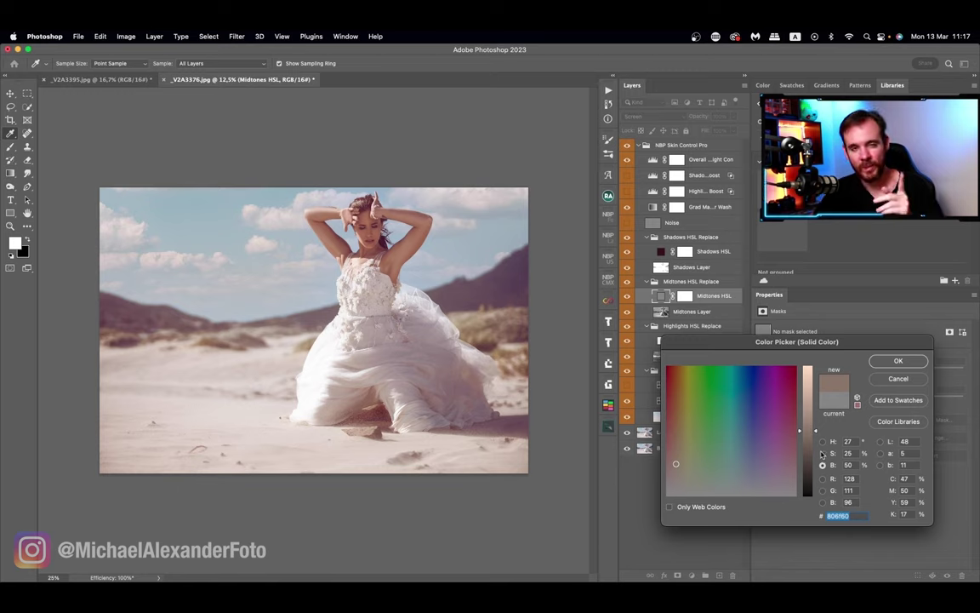
left_click(823, 453)
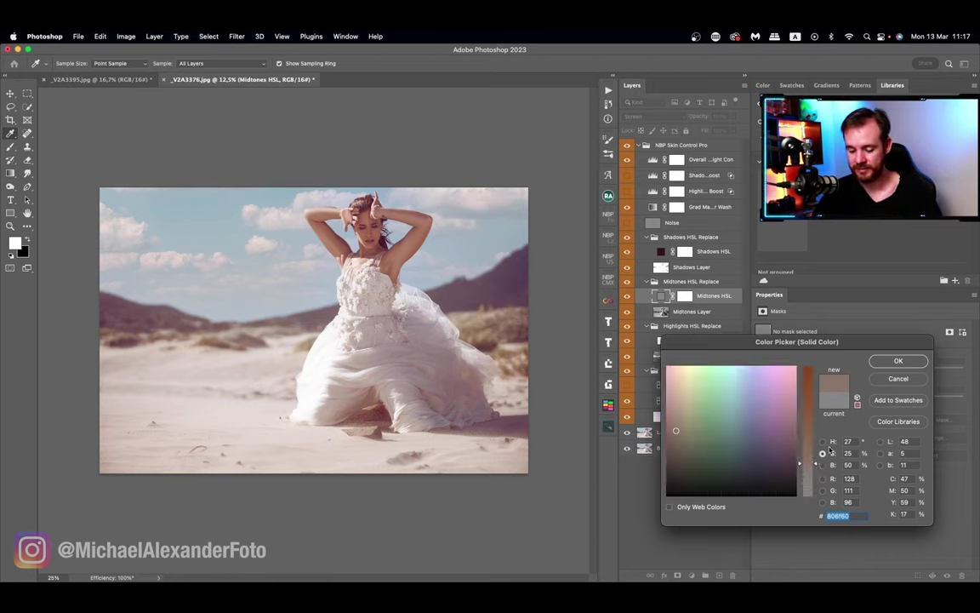
left_click(822, 441)
mouse_move(815, 486)
left_mouse_down()
mouse_move(817, 390)
mouse_move(813, 488)
left_mouse_up()
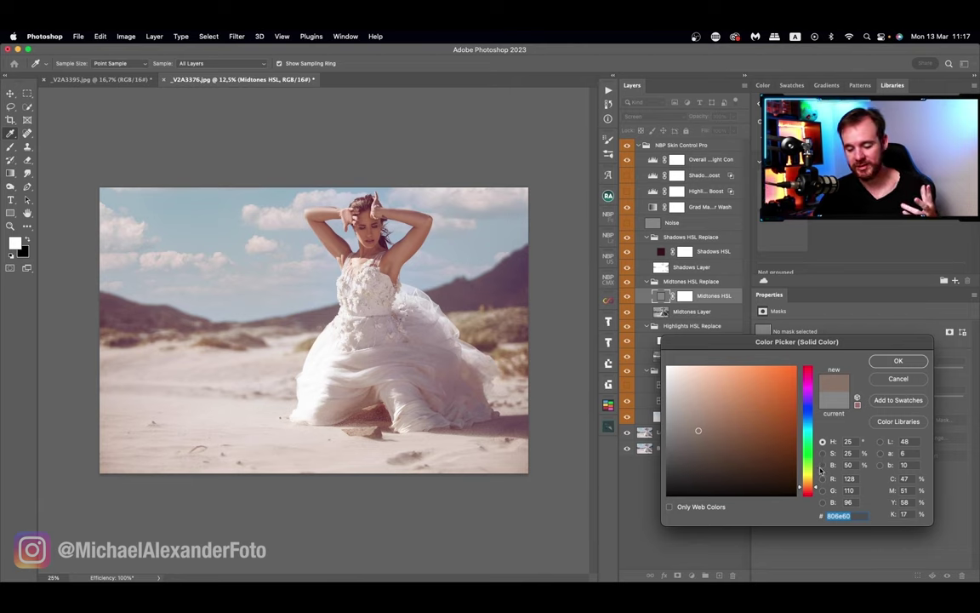
Step: Raise saturation to 44 to apply warm brown #805f47, then open the Highlights HSL colour picker
left_click(822, 464)
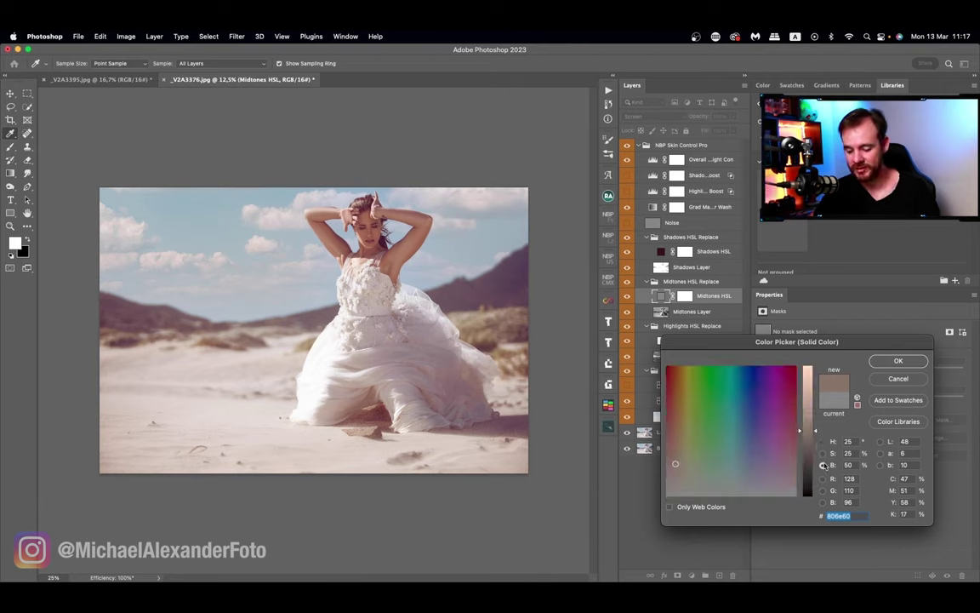
left_click(822, 453)
left_click_drag(817, 418, 816, 440)
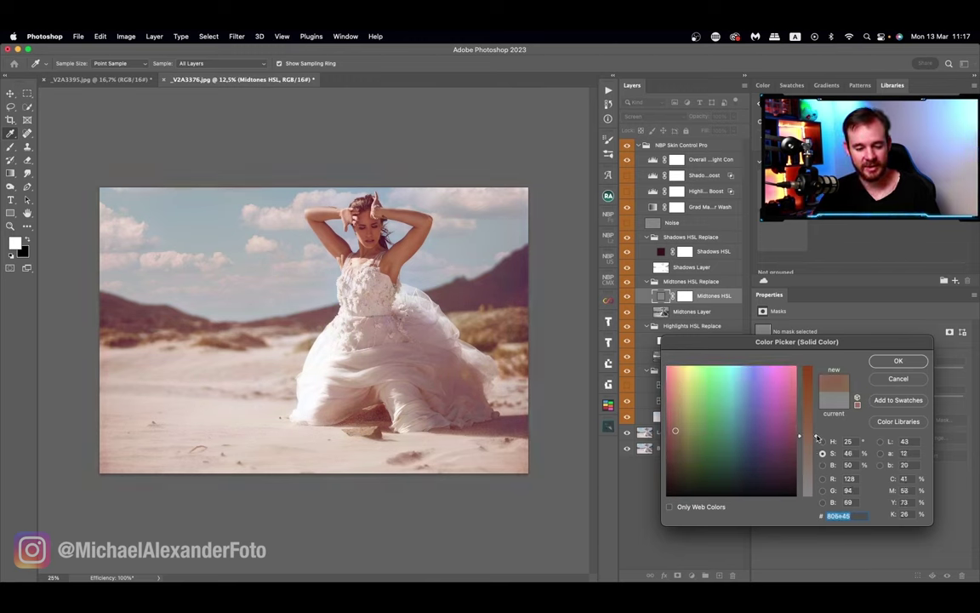
left_click_drag(816, 440, 817, 441)
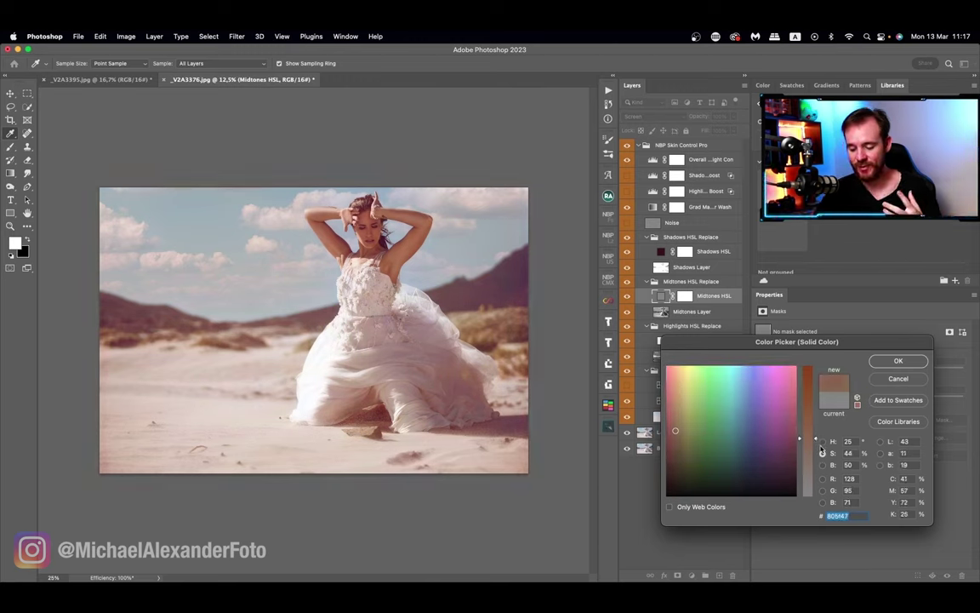
key("Return")
key("z")
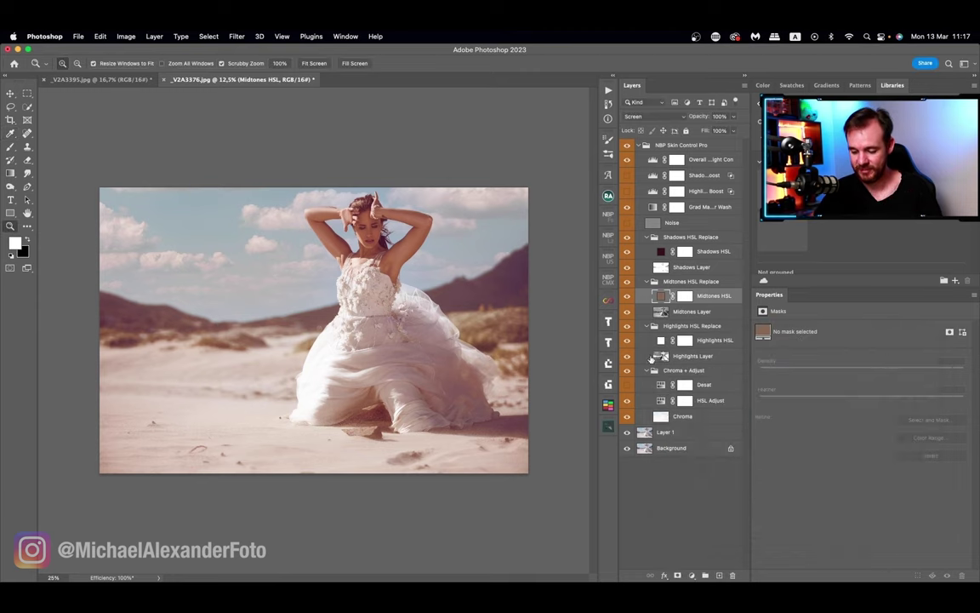
double_click(661, 340)
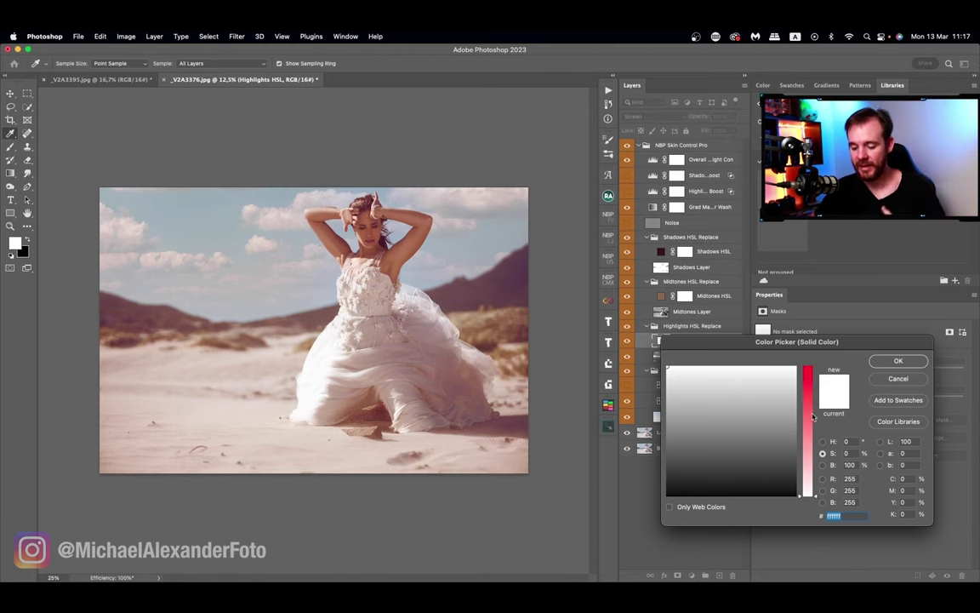
left_click(823, 465)
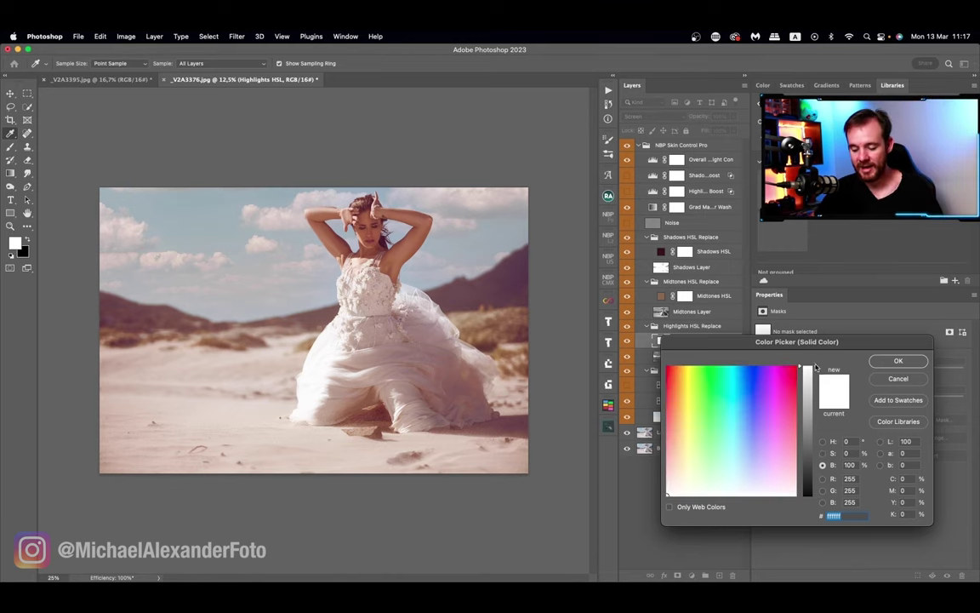
left_click_drag(806, 371, 824, 338)
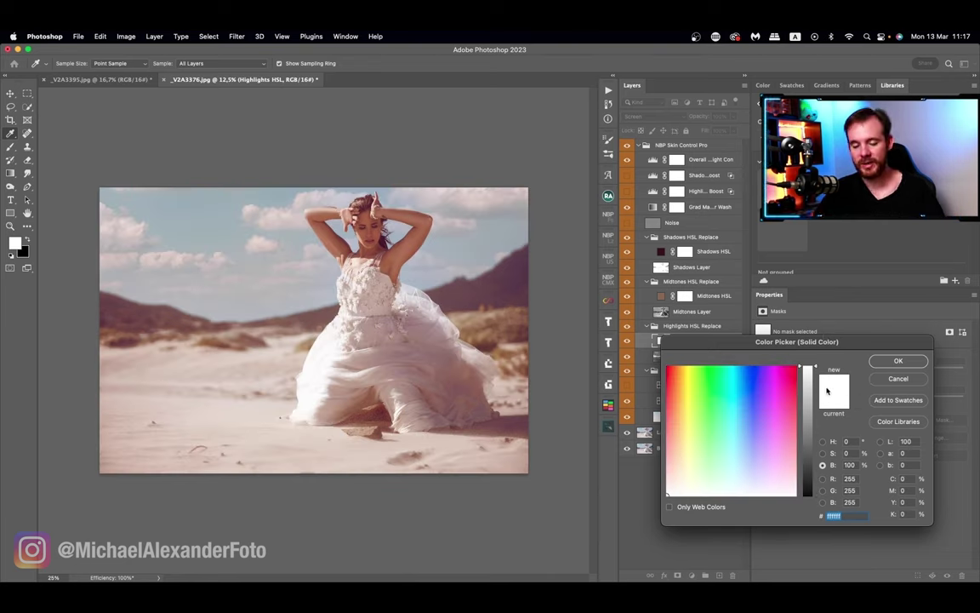
left_click(895, 360)
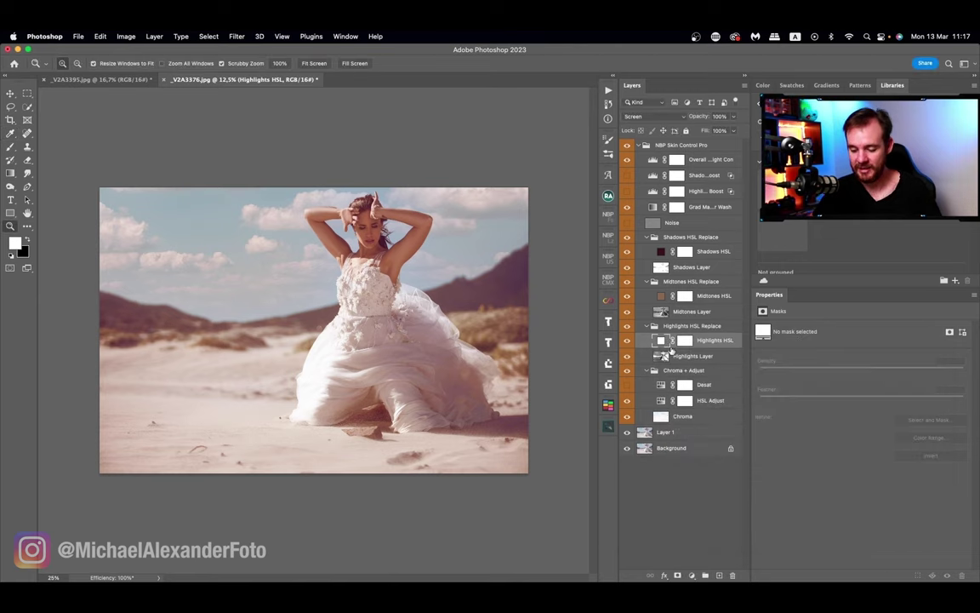
Step: Compare the boost layers, then raise Highlights Lum Boost's Levels white input to 254
left_click(628, 177)
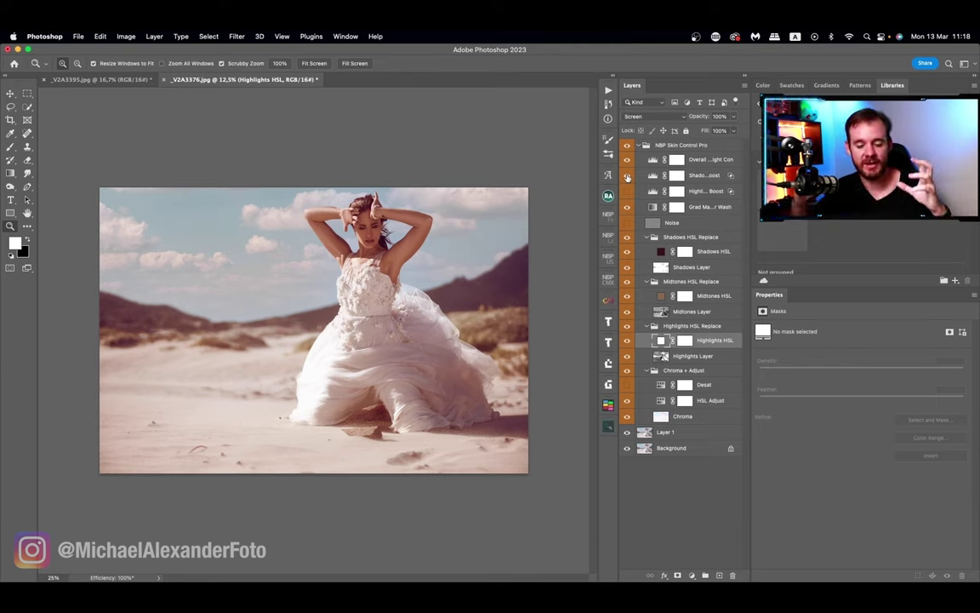
left_click(627, 192)
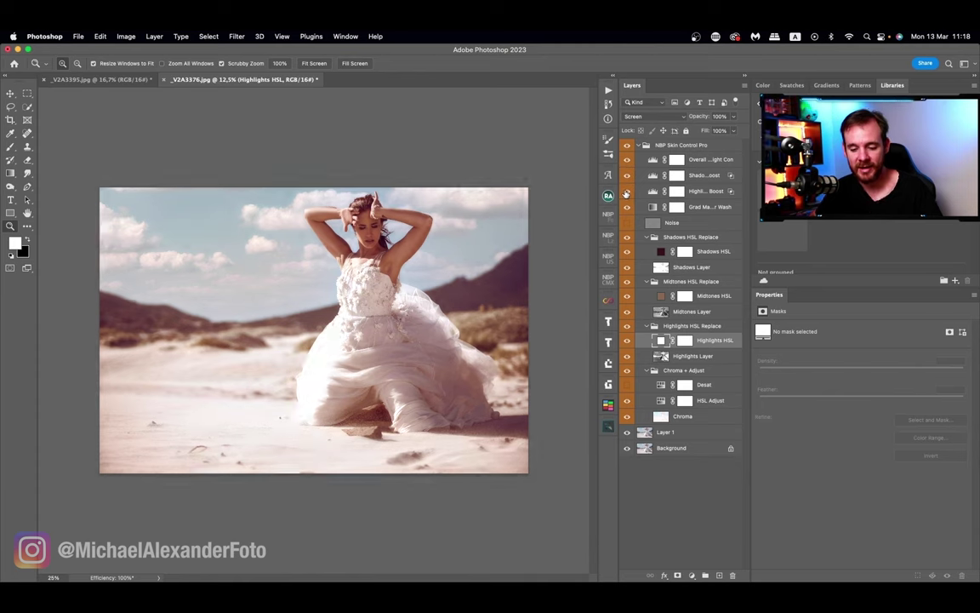
left_click(663, 192)
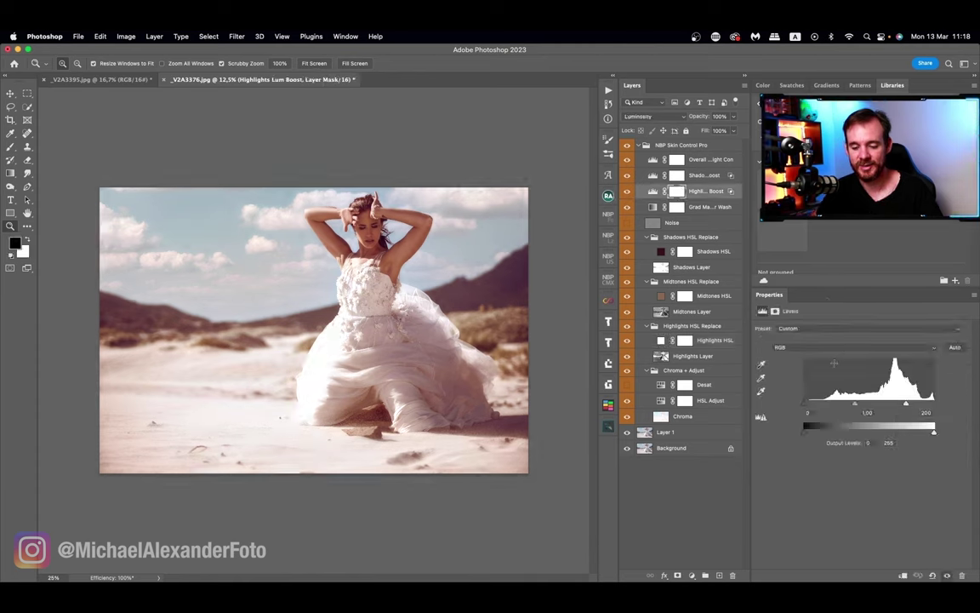
left_click_drag(905, 405, 930, 406)
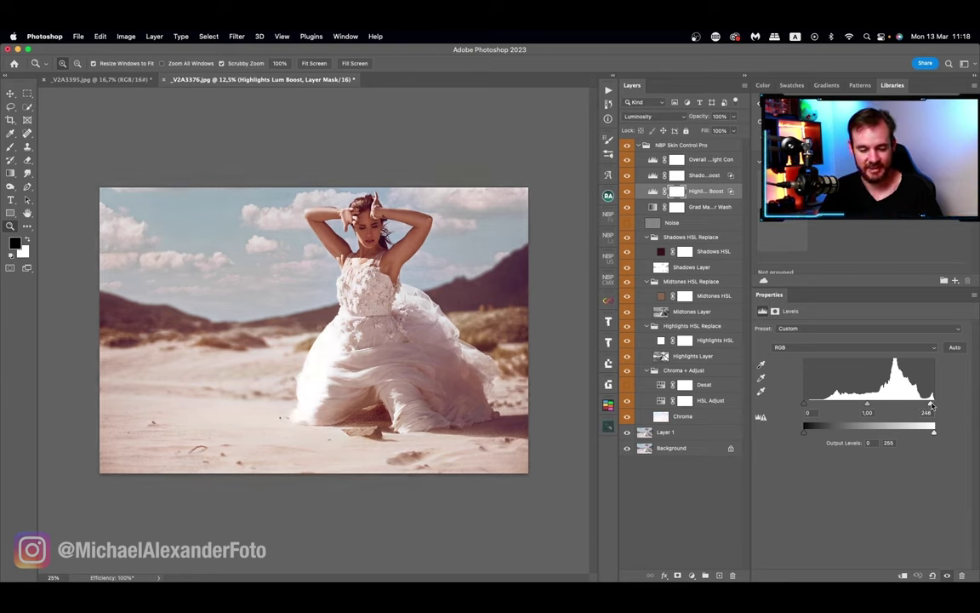
left_click_drag(931, 406, 934, 407)
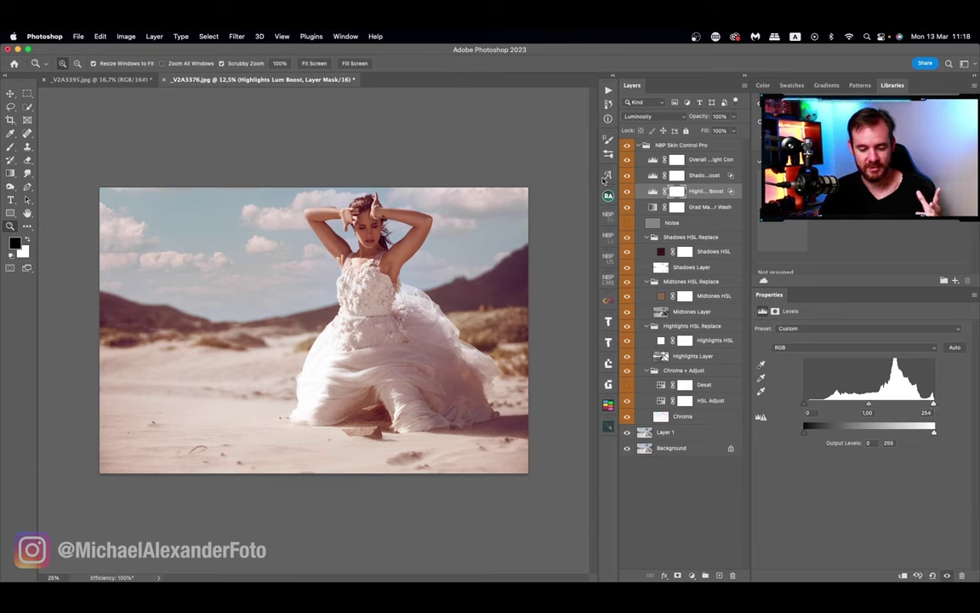
Step: Set the Desat layer to 10% opacity and reopen the Midtones HSL colour picker
left_click(627, 385)
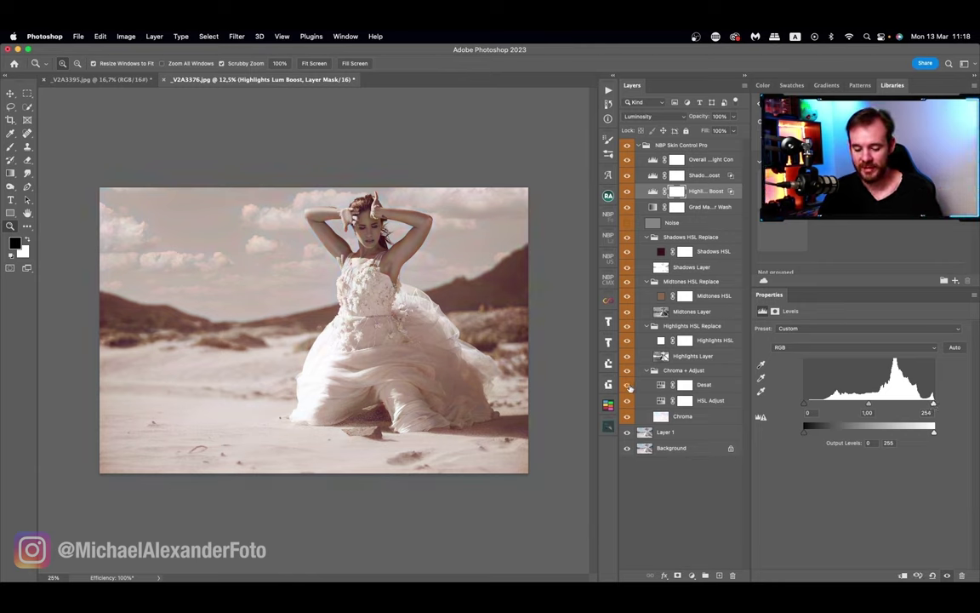
left_click(664, 387)
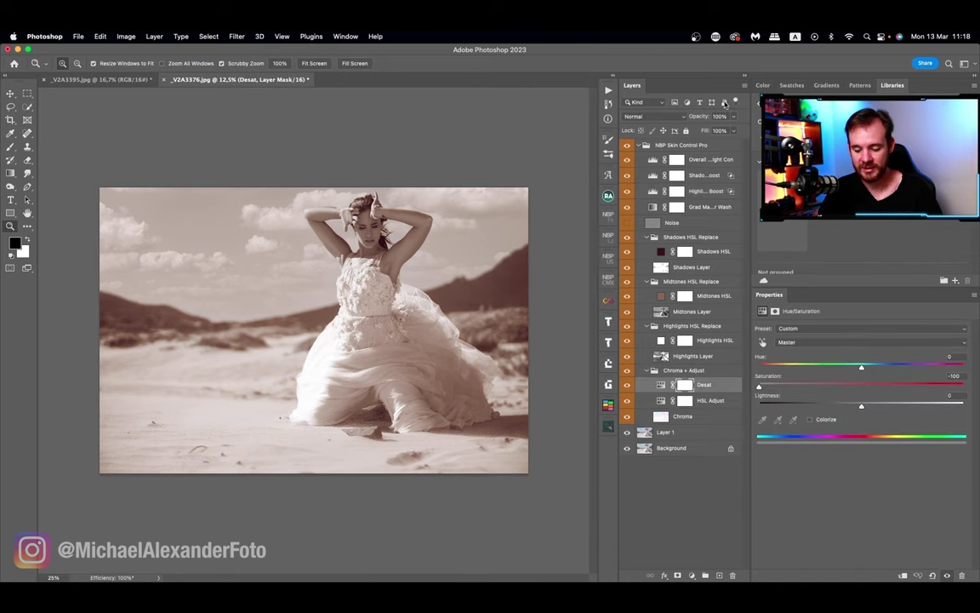
left_click(732, 131)
left_click_drag(711, 130, 696, 131)
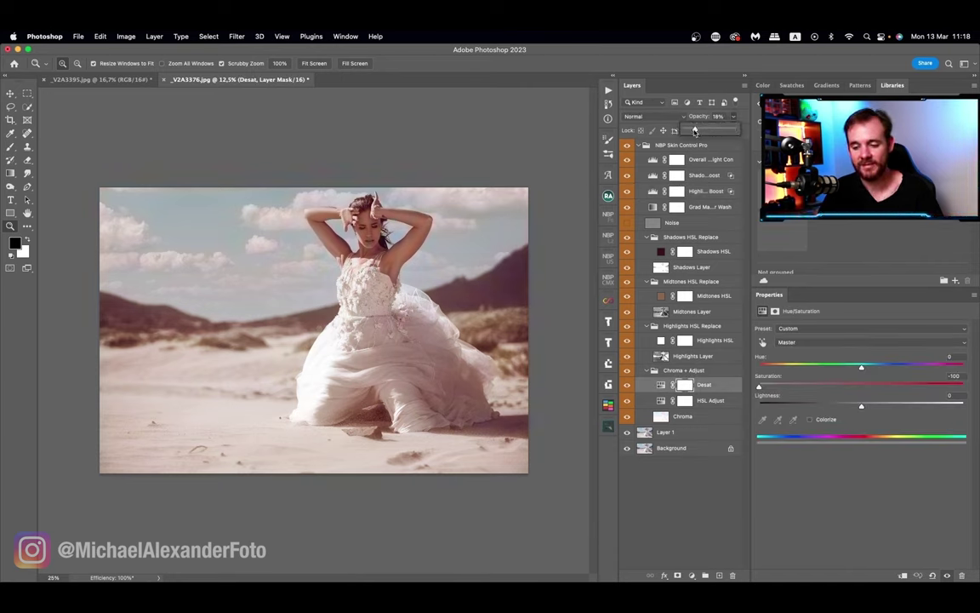
left_click_drag(693, 130, 690, 130)
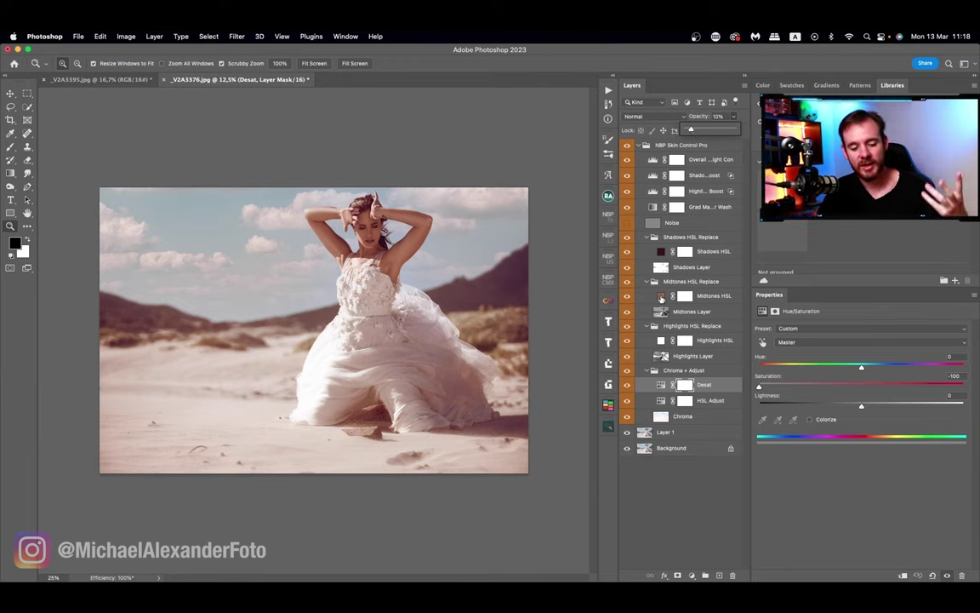
left_click(661, 296)
double_click(662, 296)
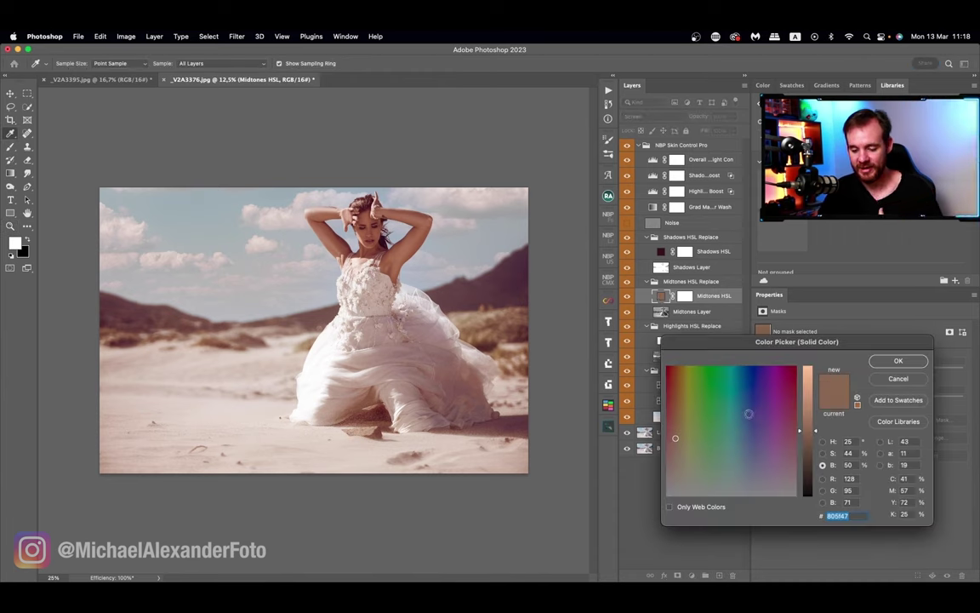
Step: Shift the Midtones HSL hue to about 11 for a rosier #805247 and confirm
left_click(823, 441)
left_click_drag(812, 401, 813, 375)
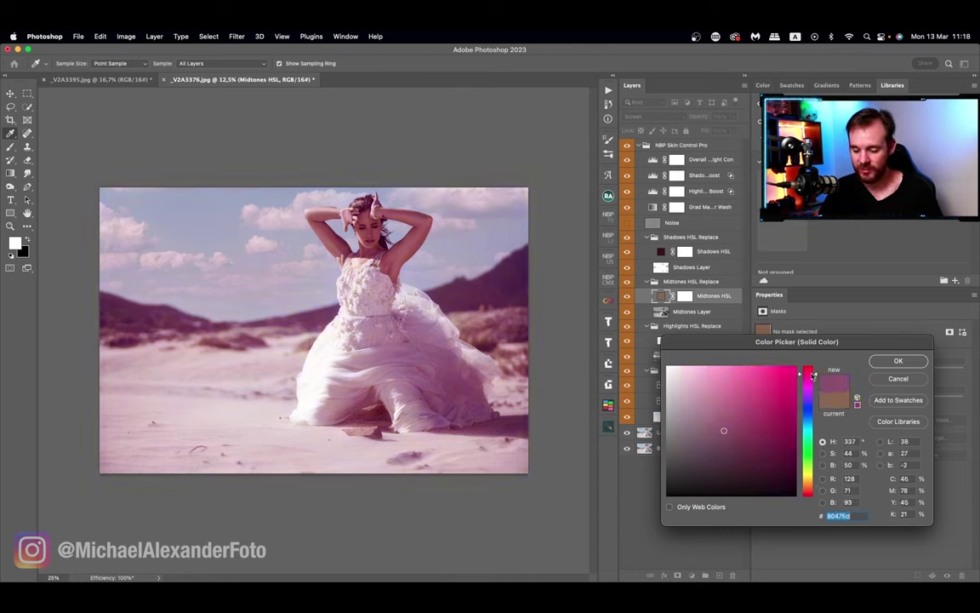
left_click_drag(813, 375, 813, 495)
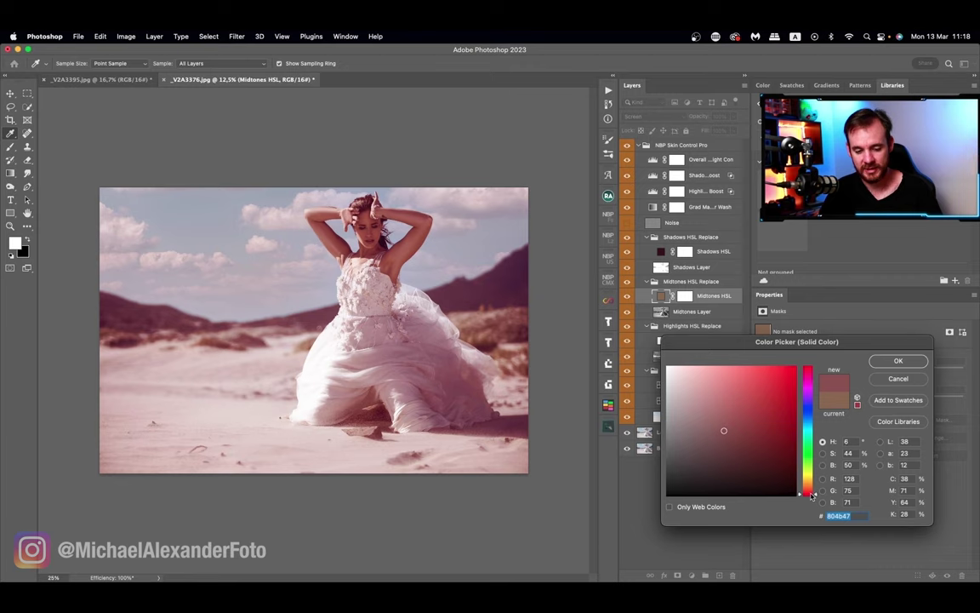
left_click_drag(813, 495, 813, 493)
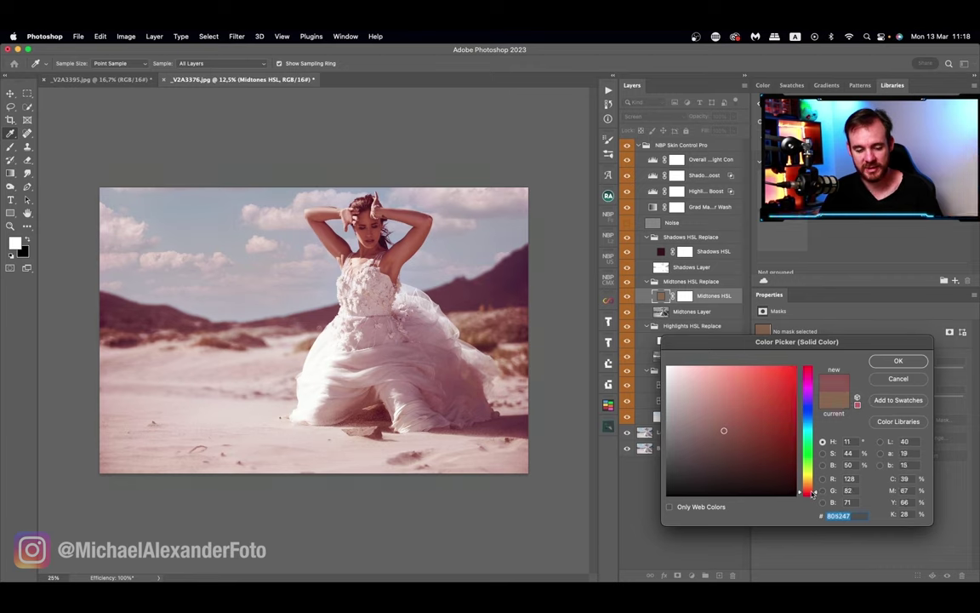
left_click(885, 362)
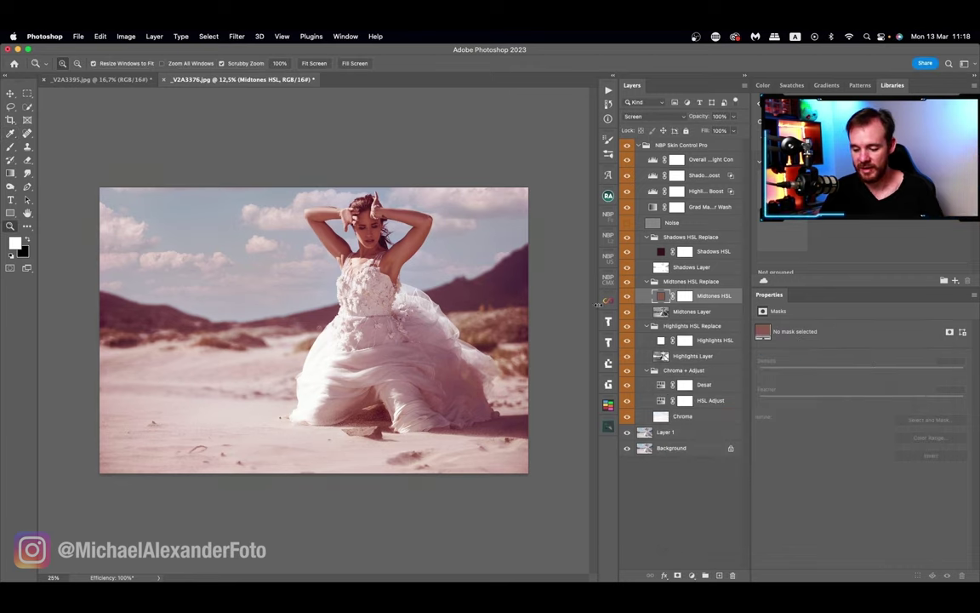
left_click(628, 146)
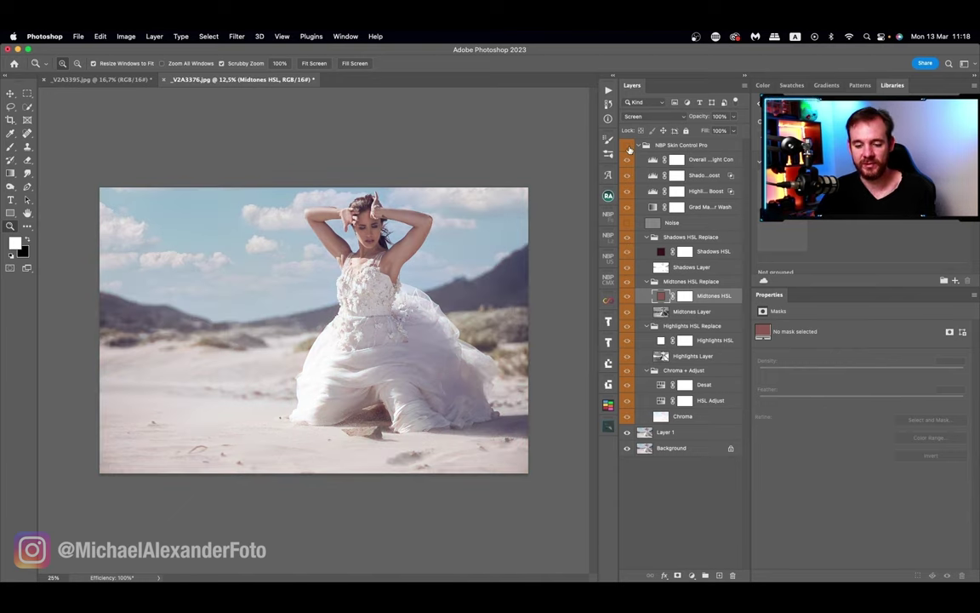
left_click(628, 146)
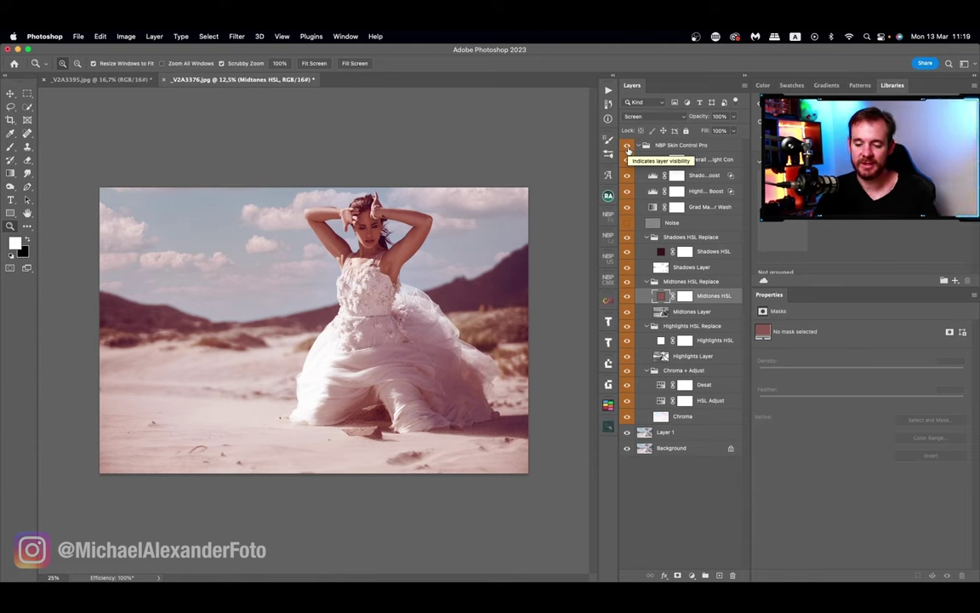
left_click(628, 148)
left_click(629, 148)
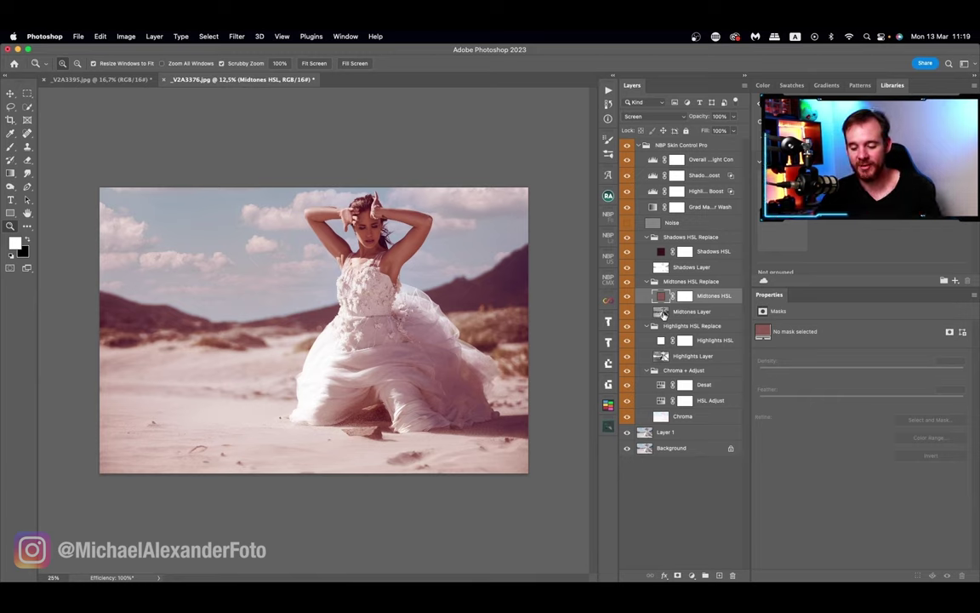
Step: Try hue shifts on the HSL Adjust layer, settle on +3, and collapse the group
left_click(662, 404)
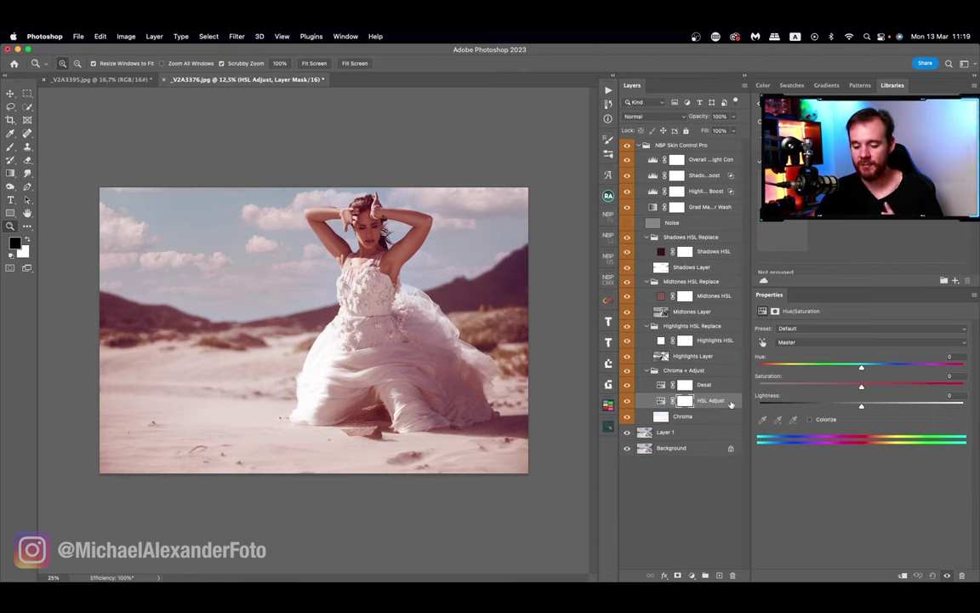
left_click_drag(861, 366, 857, 368)
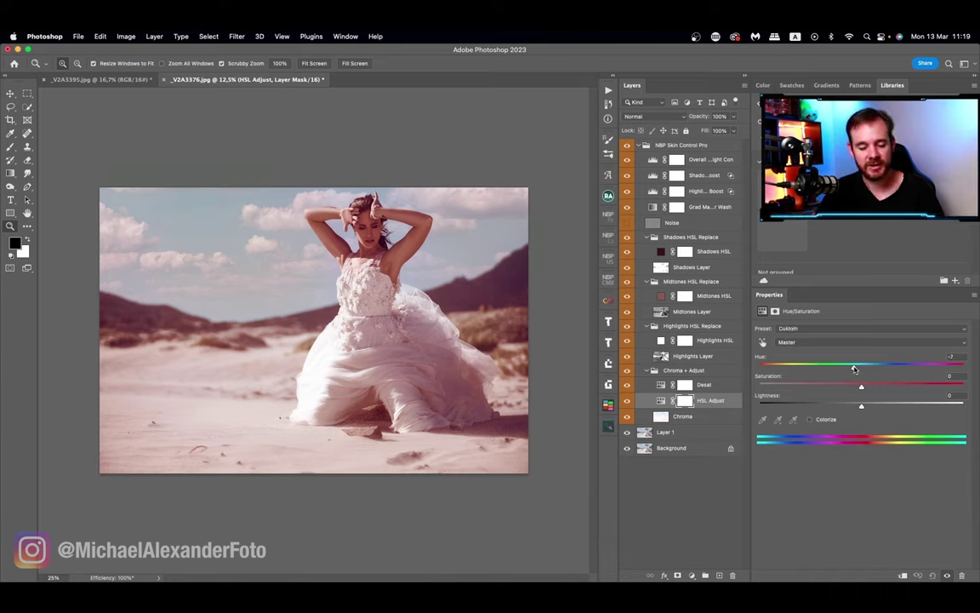
left_click_drag(856, 368, 868, 370)
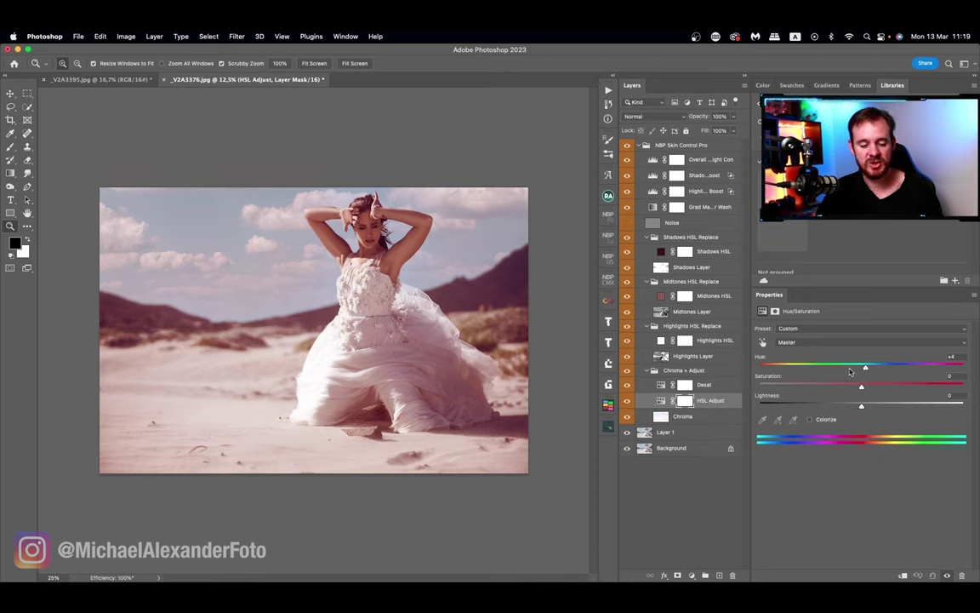
left_click_drag(868, 368, 808, 367)
left_click_drag(740, 376, 737, 374)
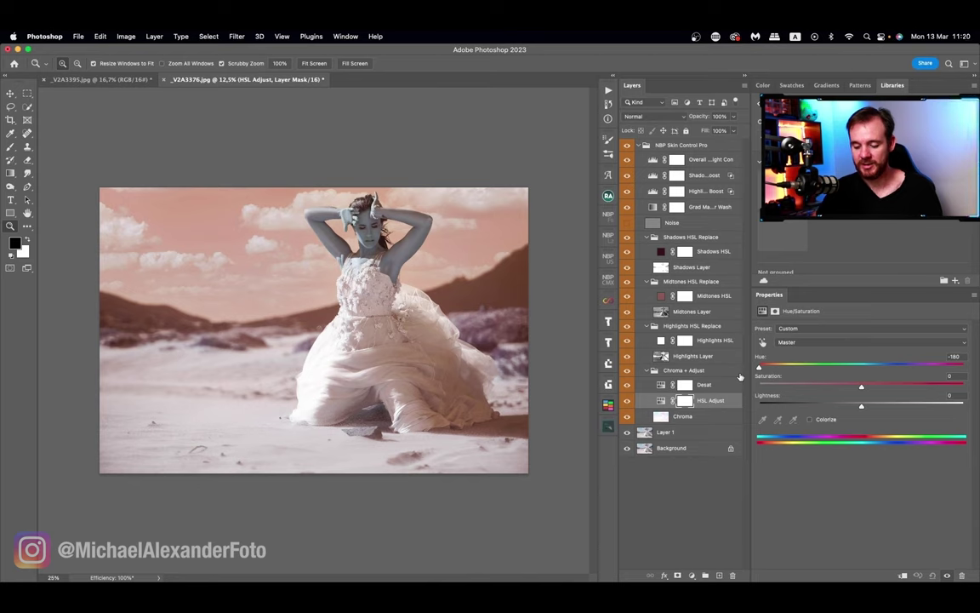
left_click_drag(809, 368, 855, 368)
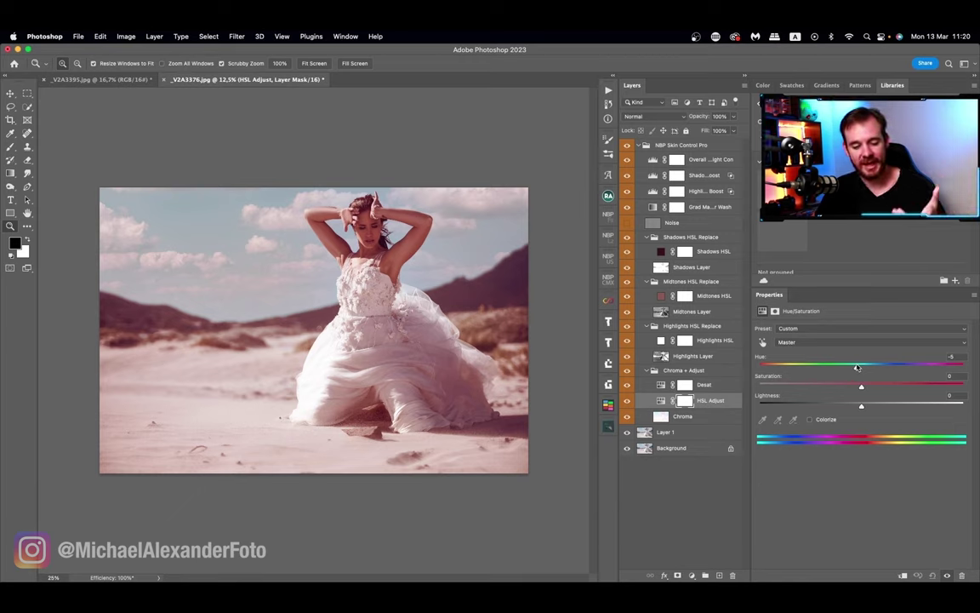
left_click_drag(857, 367, 864, 368)
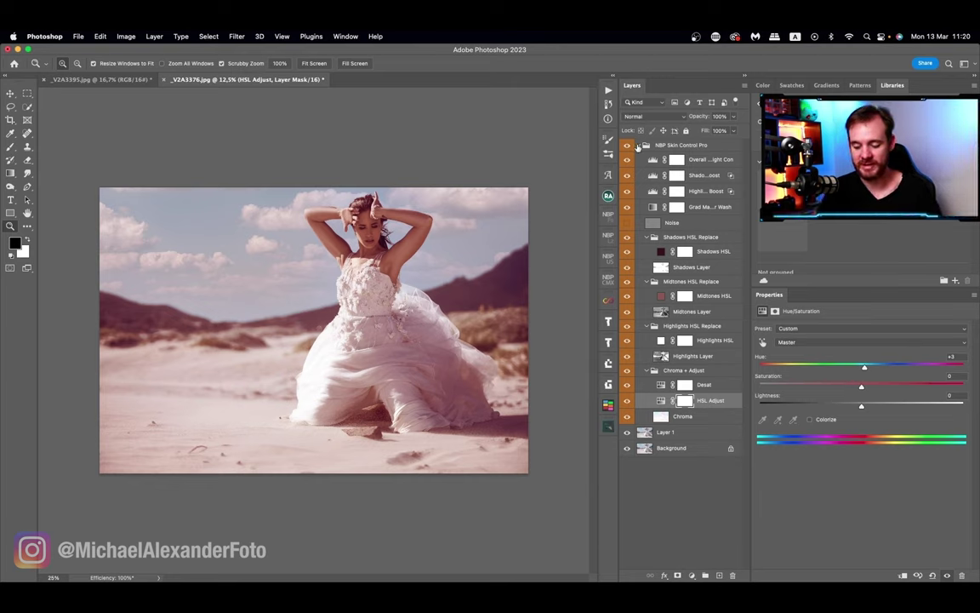
left_click(640, 146)
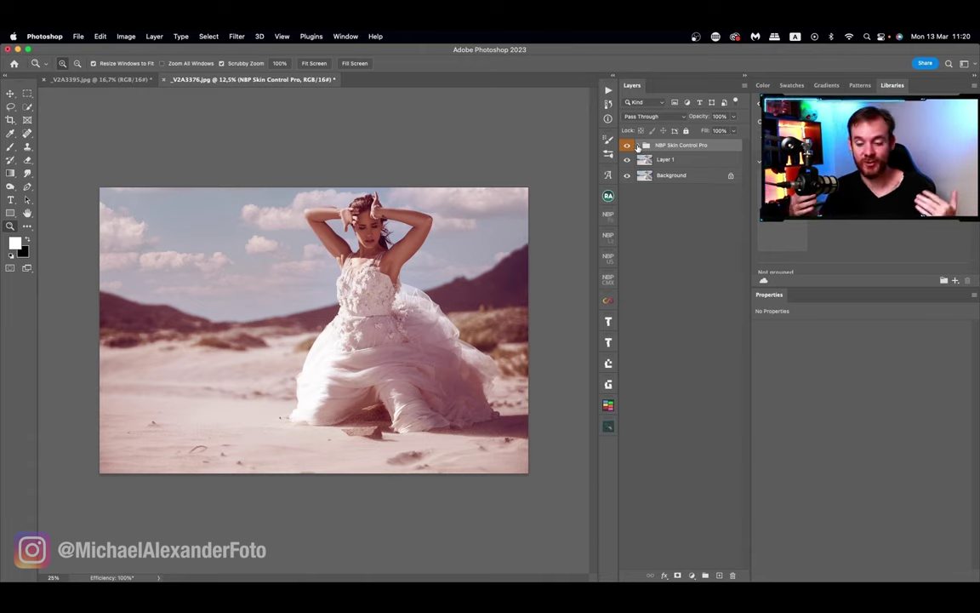
Step: Lower the NBP Skin Control Pro group to 70% opacity and compare before and after
left_click(628, 146)
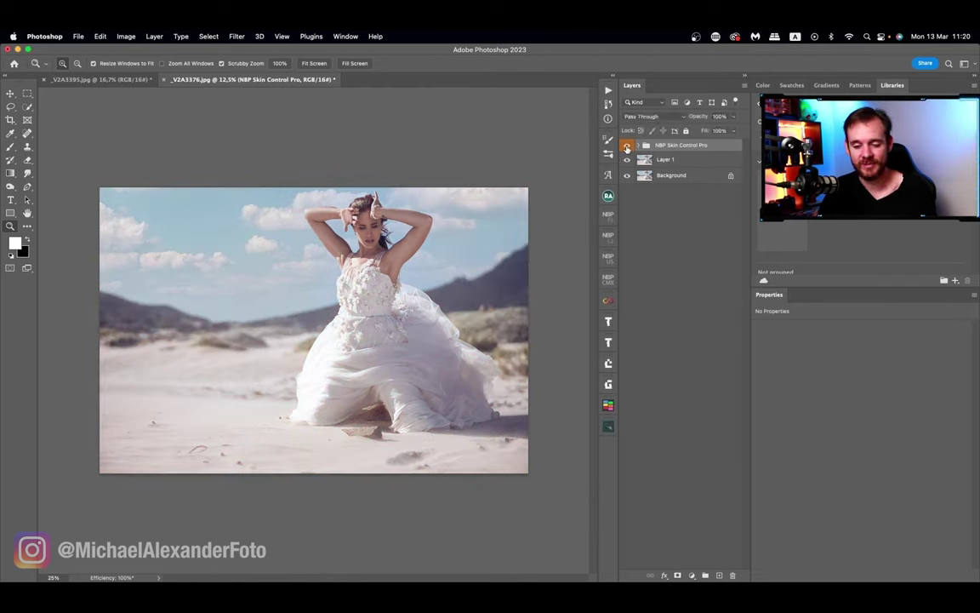
left_click(627, 146)
left_click(733, 117)
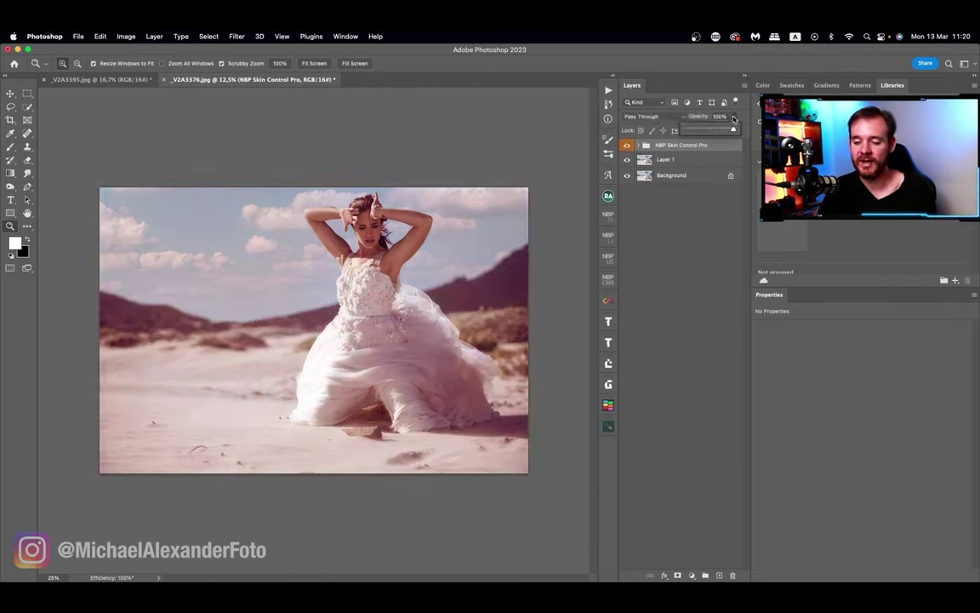
left_click_drag(734, 128, 718, 129)
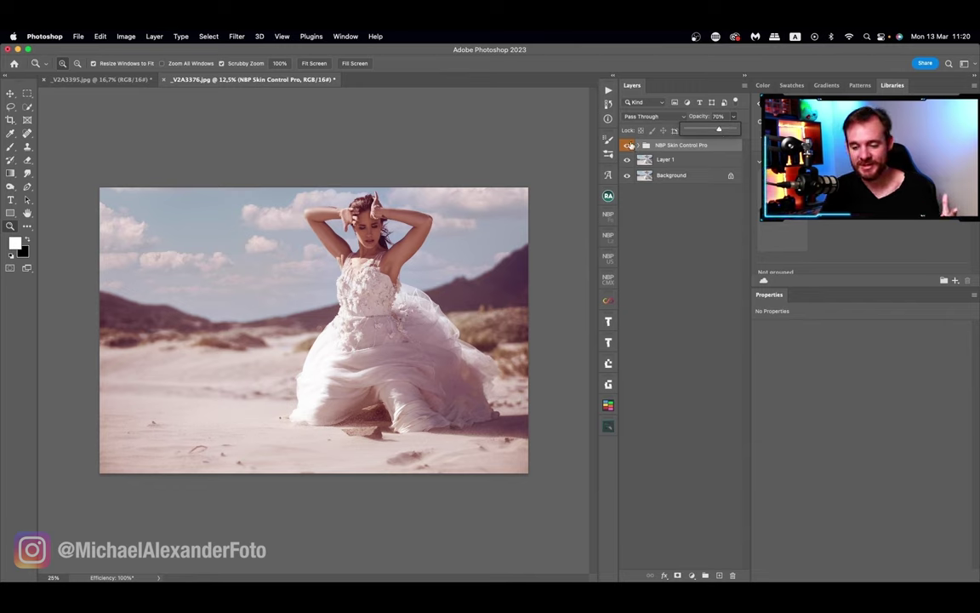
left_click(627, 146)
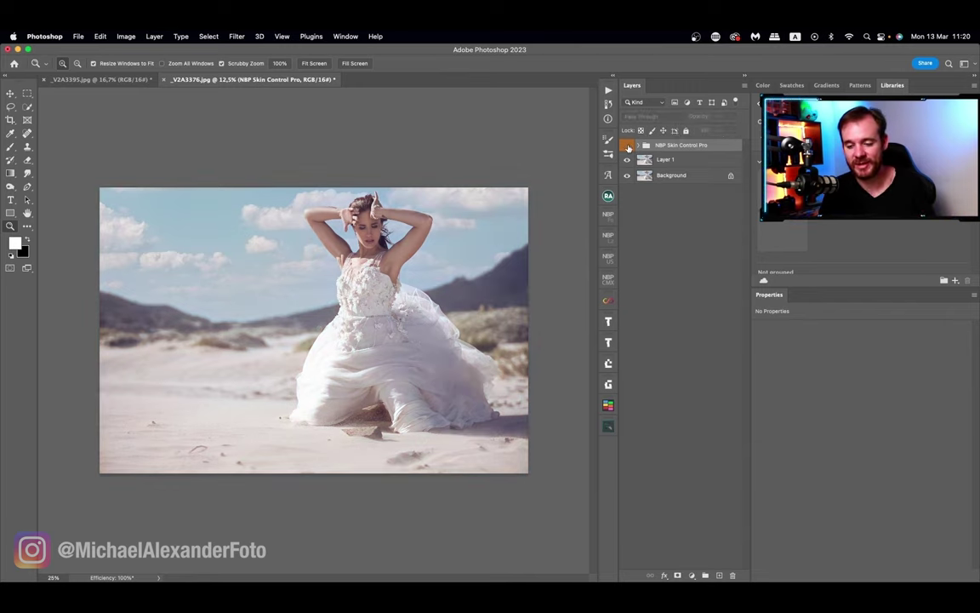
left_click(627, 146)
left_click(628, 146)
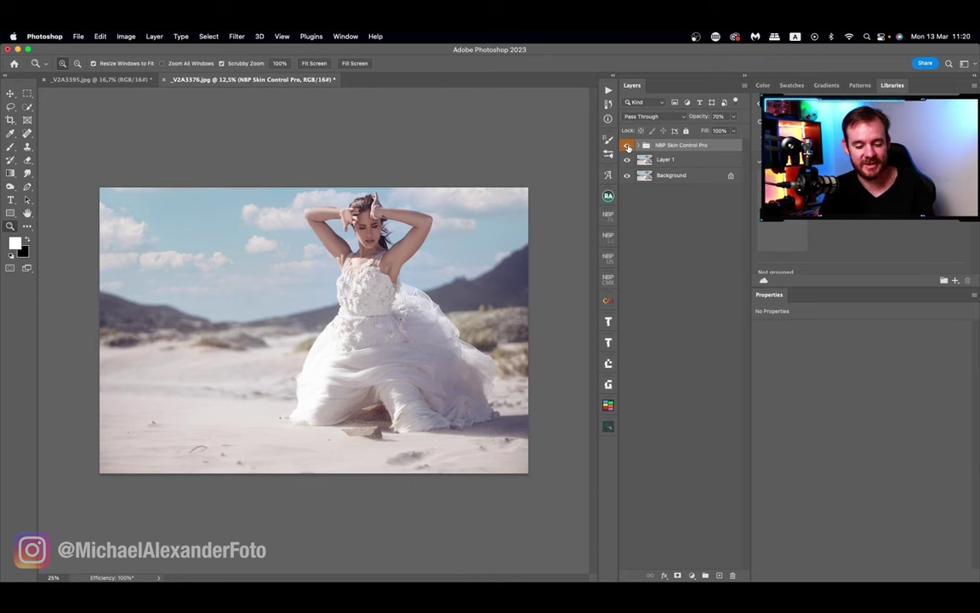
left_click(627, 146)
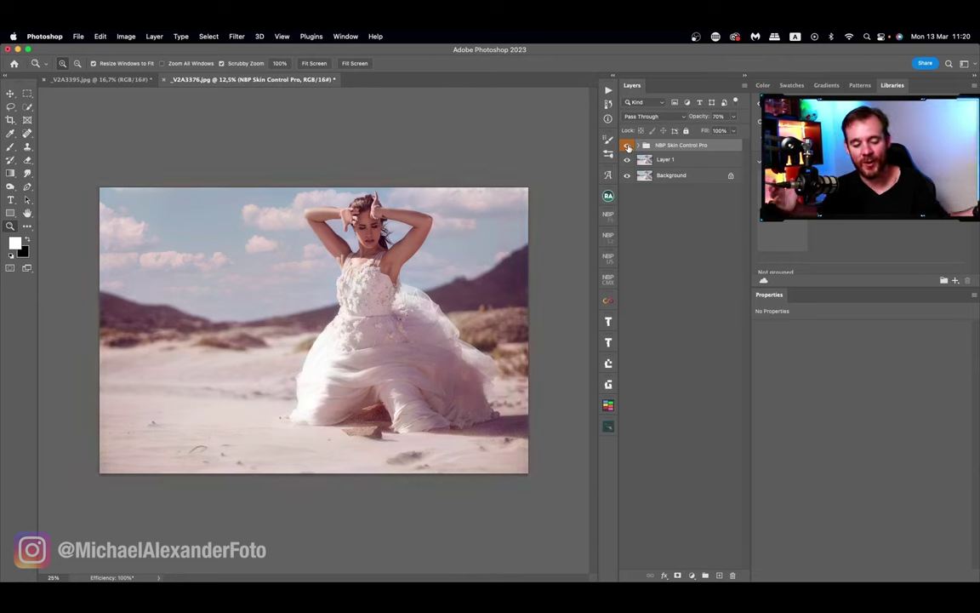